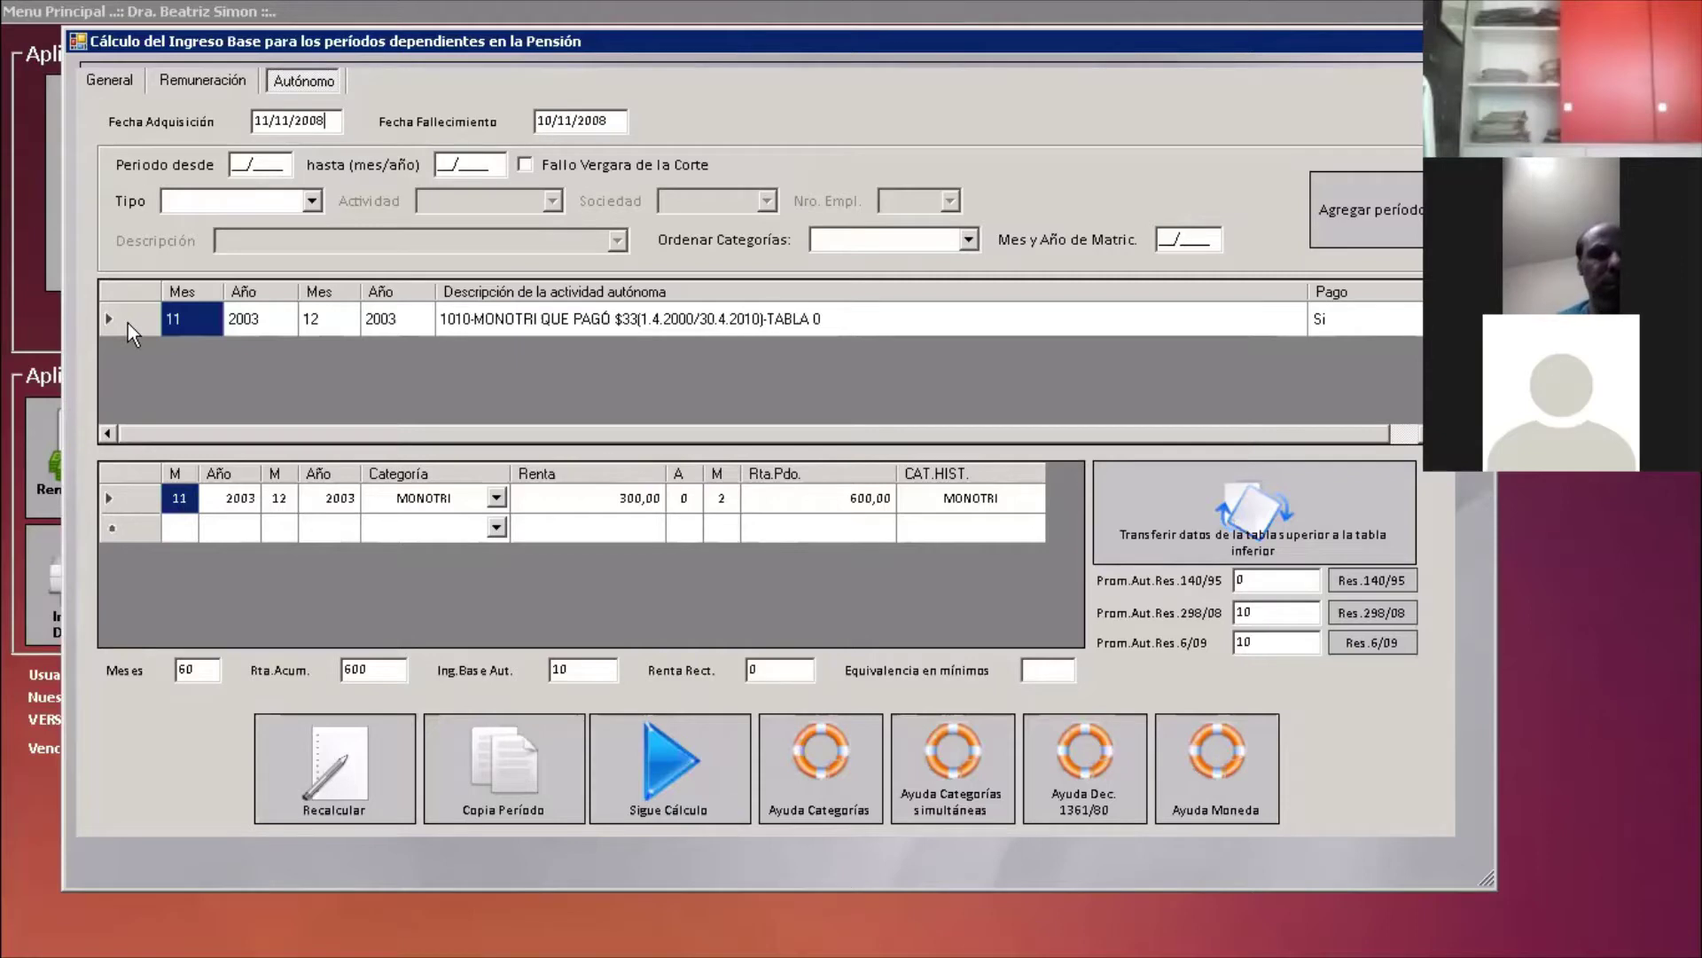
Delete the existing period from the upper table and try to enter a new period from 11/2003 to 08/2008.
{"action": "left_click", "coordinate": [127, 323]}
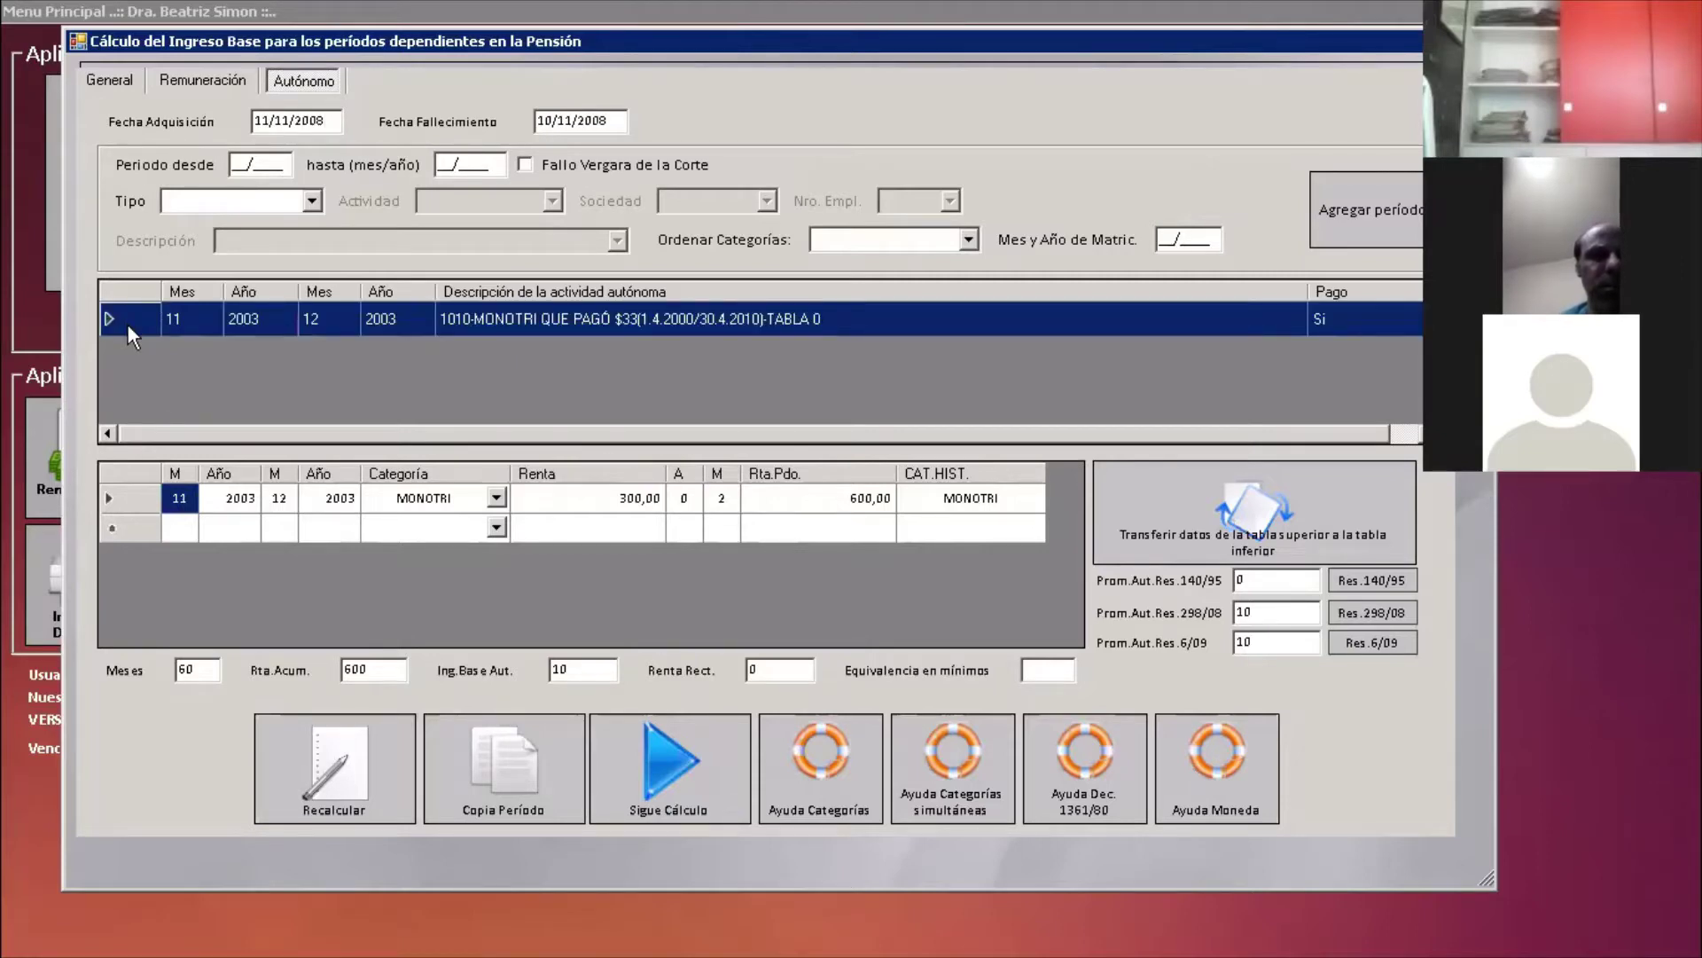
{"action": "key", "text": "Delete"}
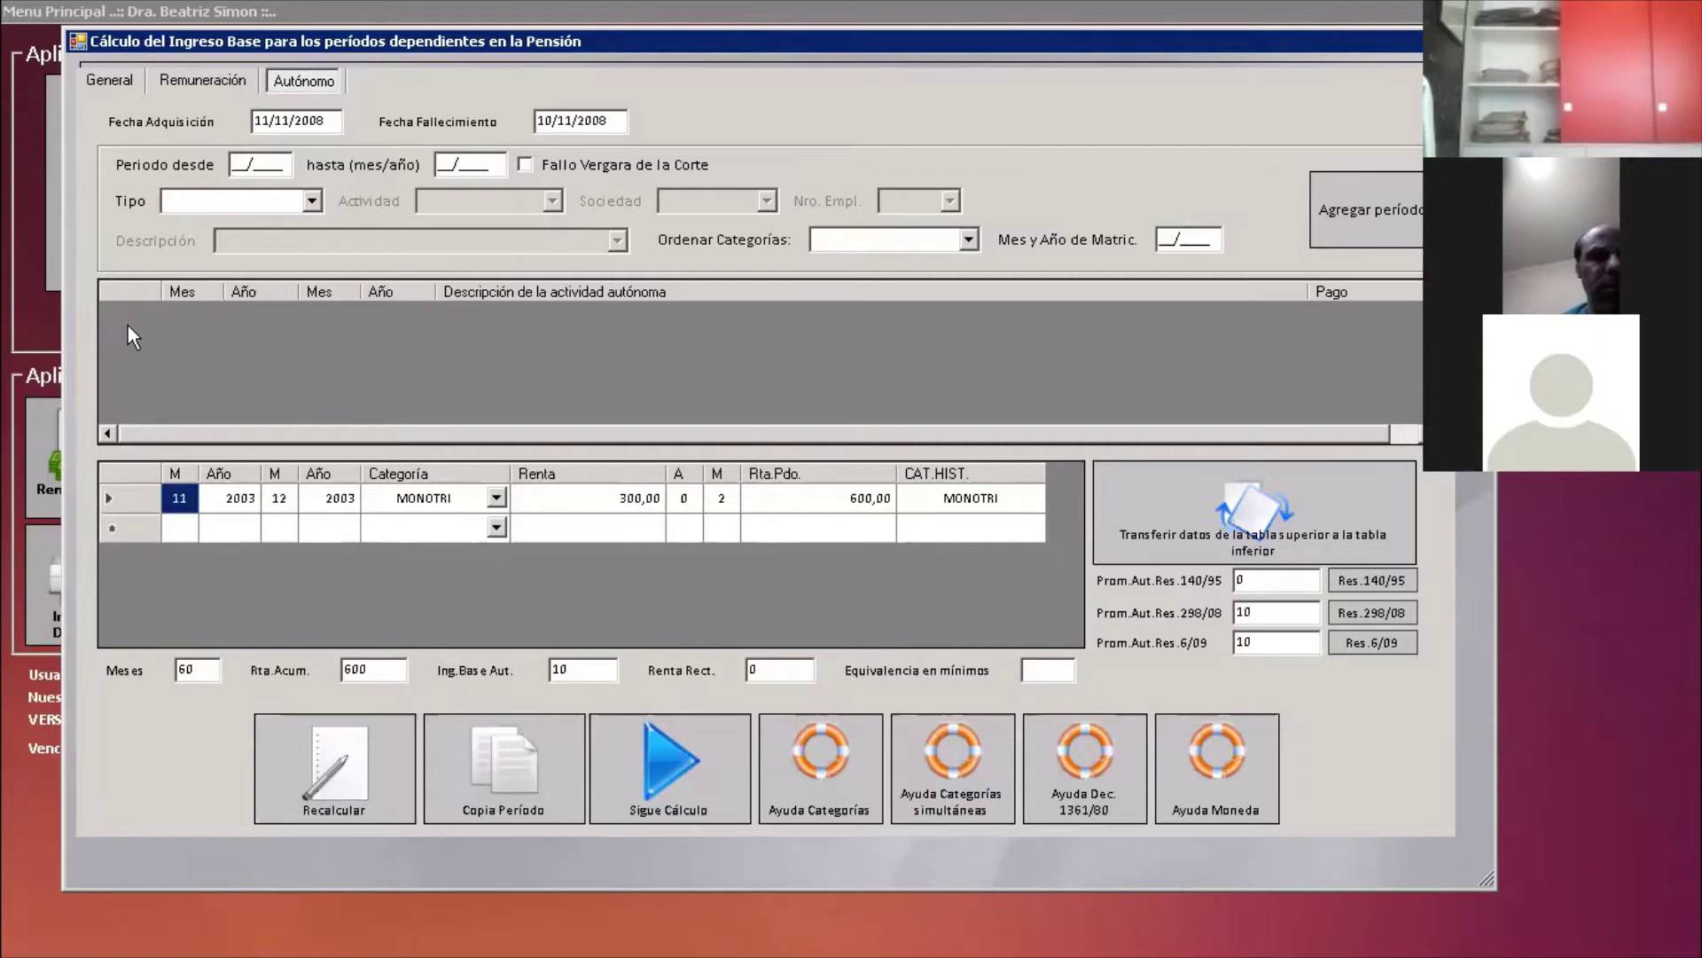
{"action": "left_click", "coordinate": [233, 165]}
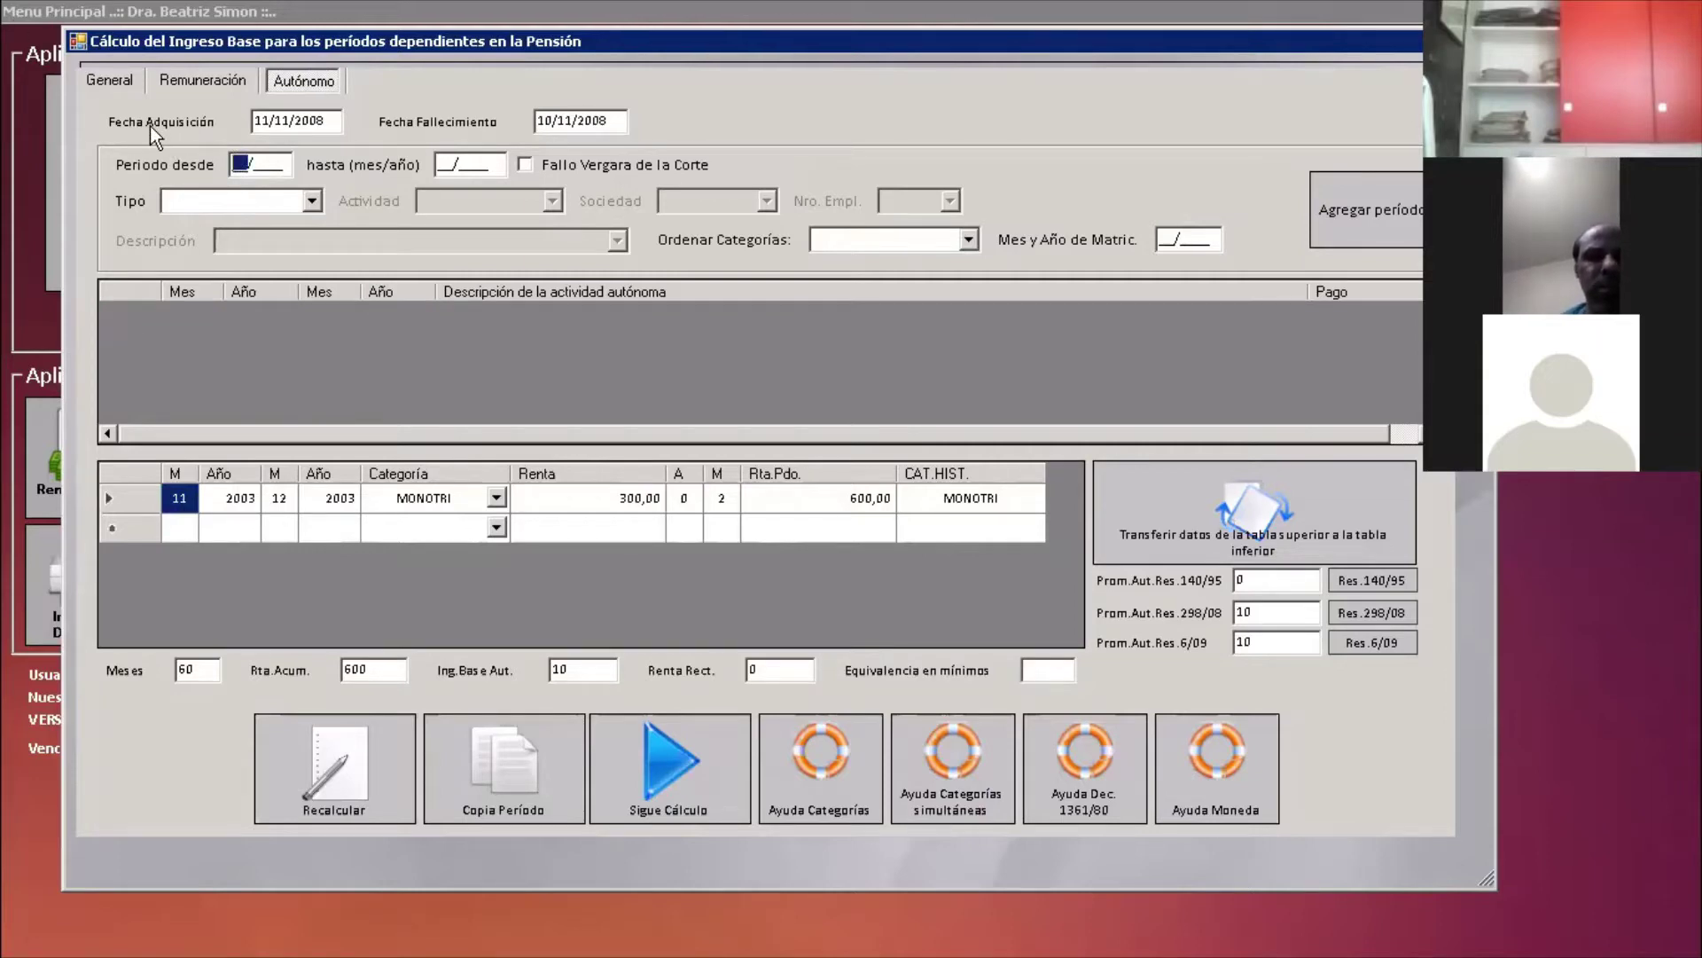
{"action": "type", "text": "112003"}
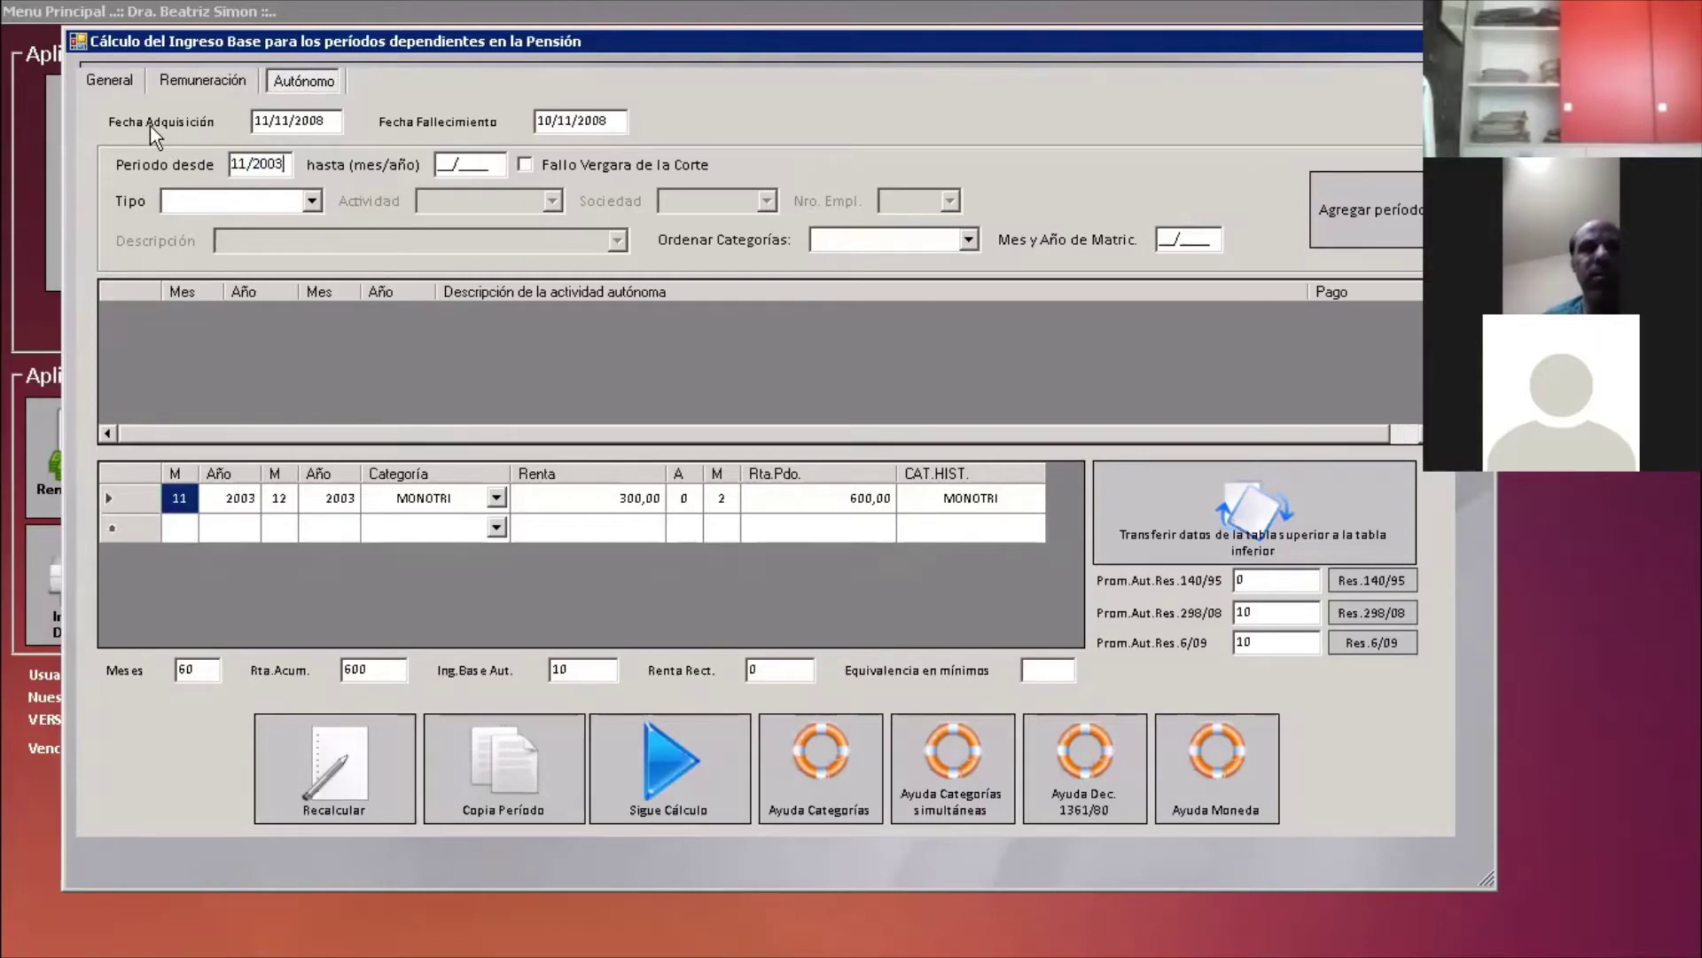
{"action": "type", "text": "08200"}
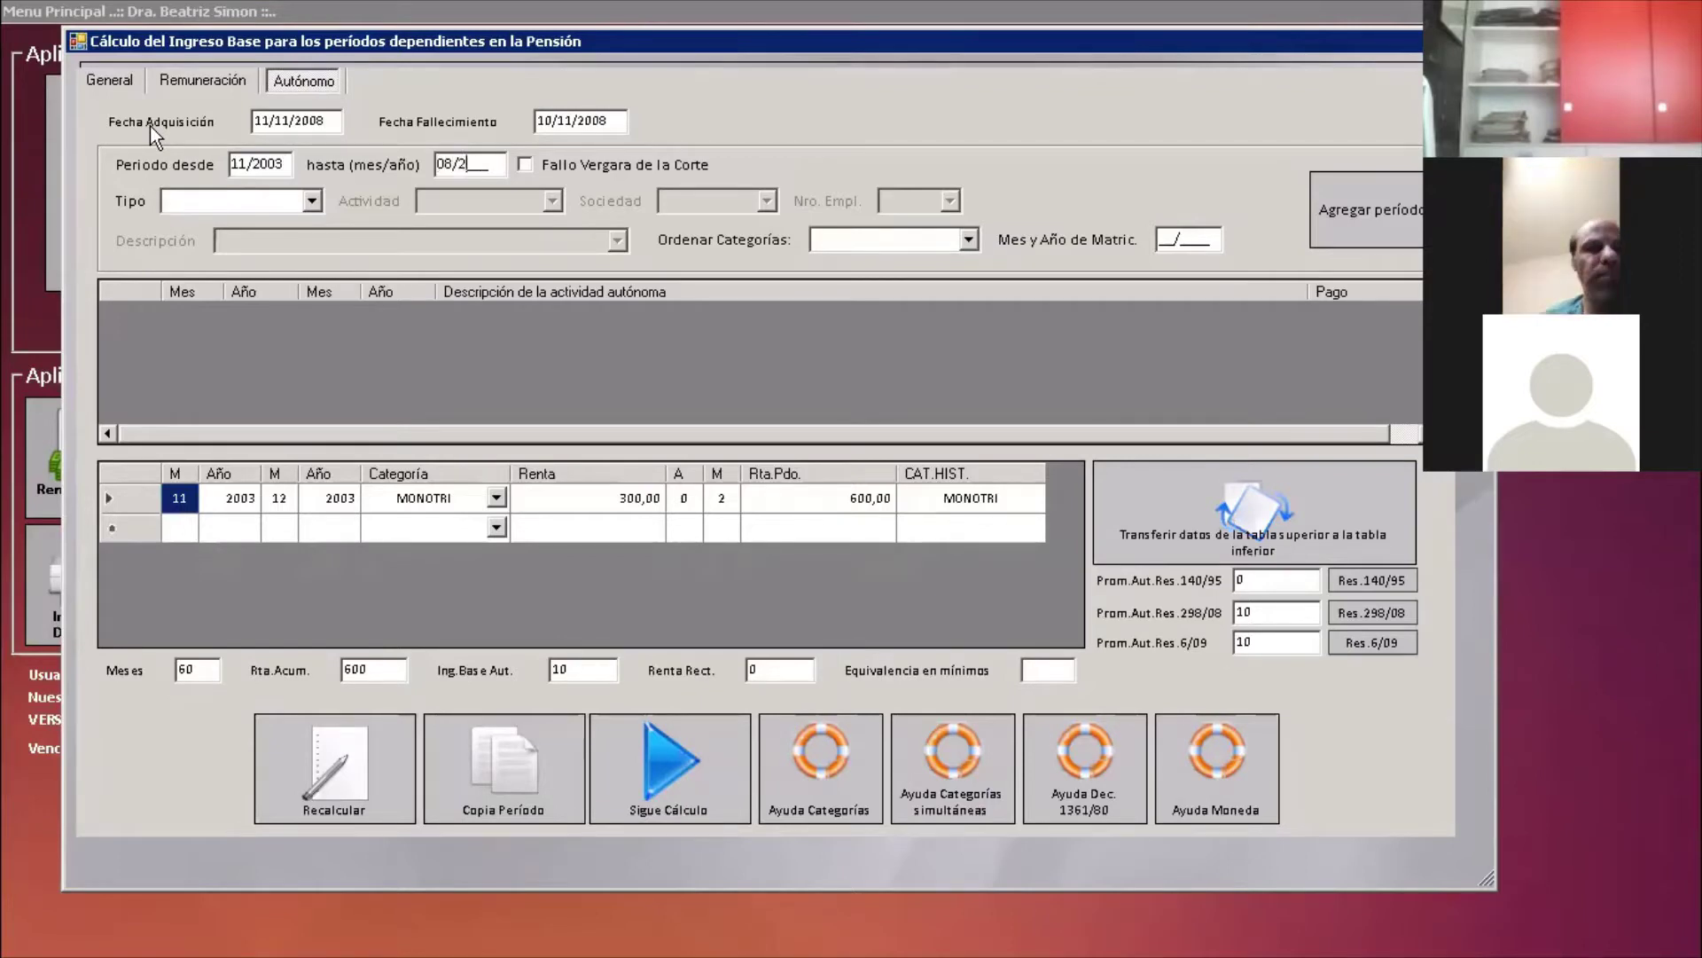
{"action": "type", "text": "8"}
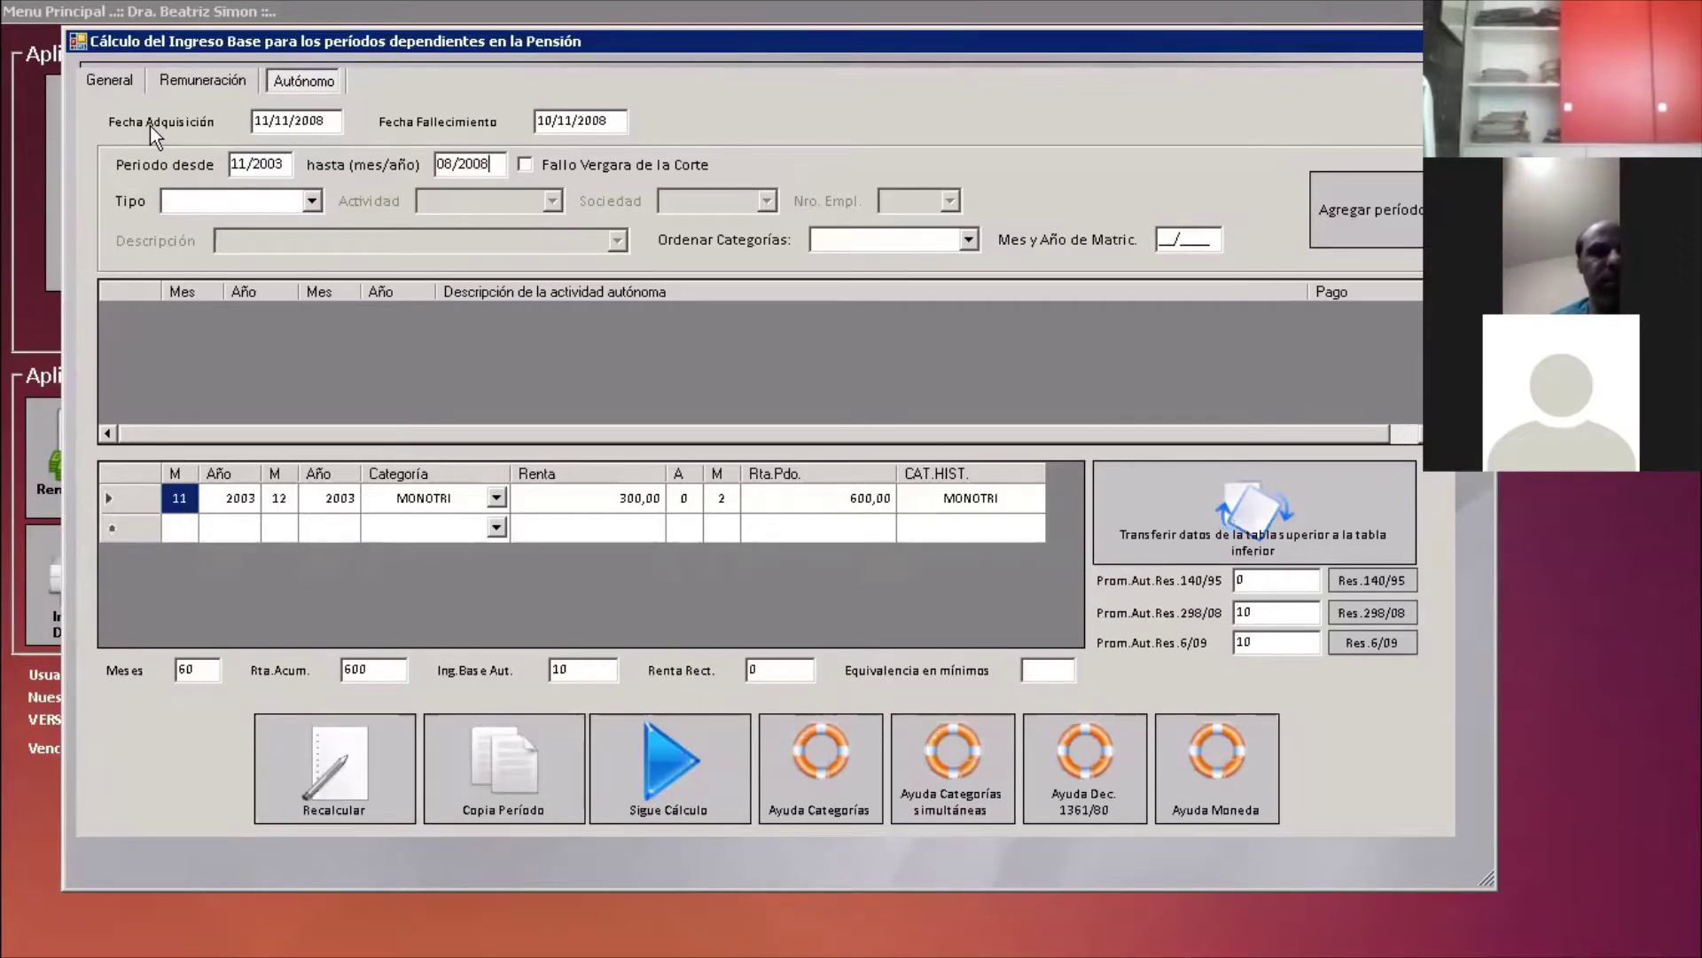
{"action": "key", "text": "Return"}
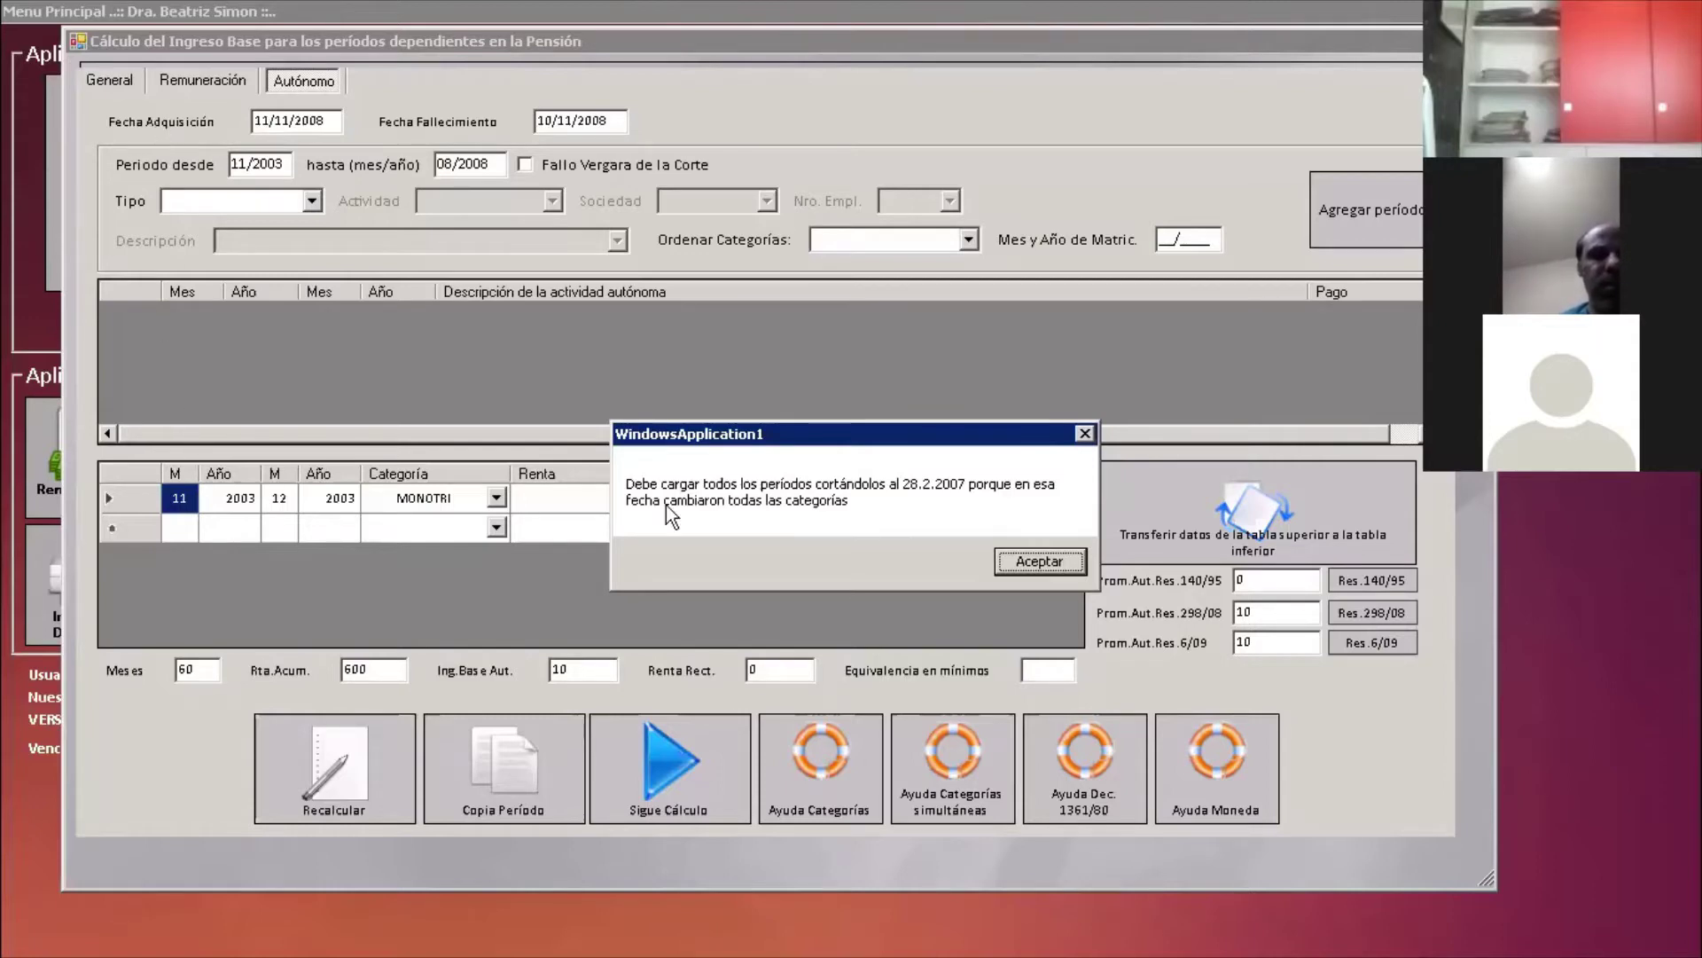
{"action": "left_click", "coordinate": [1048, 562]}
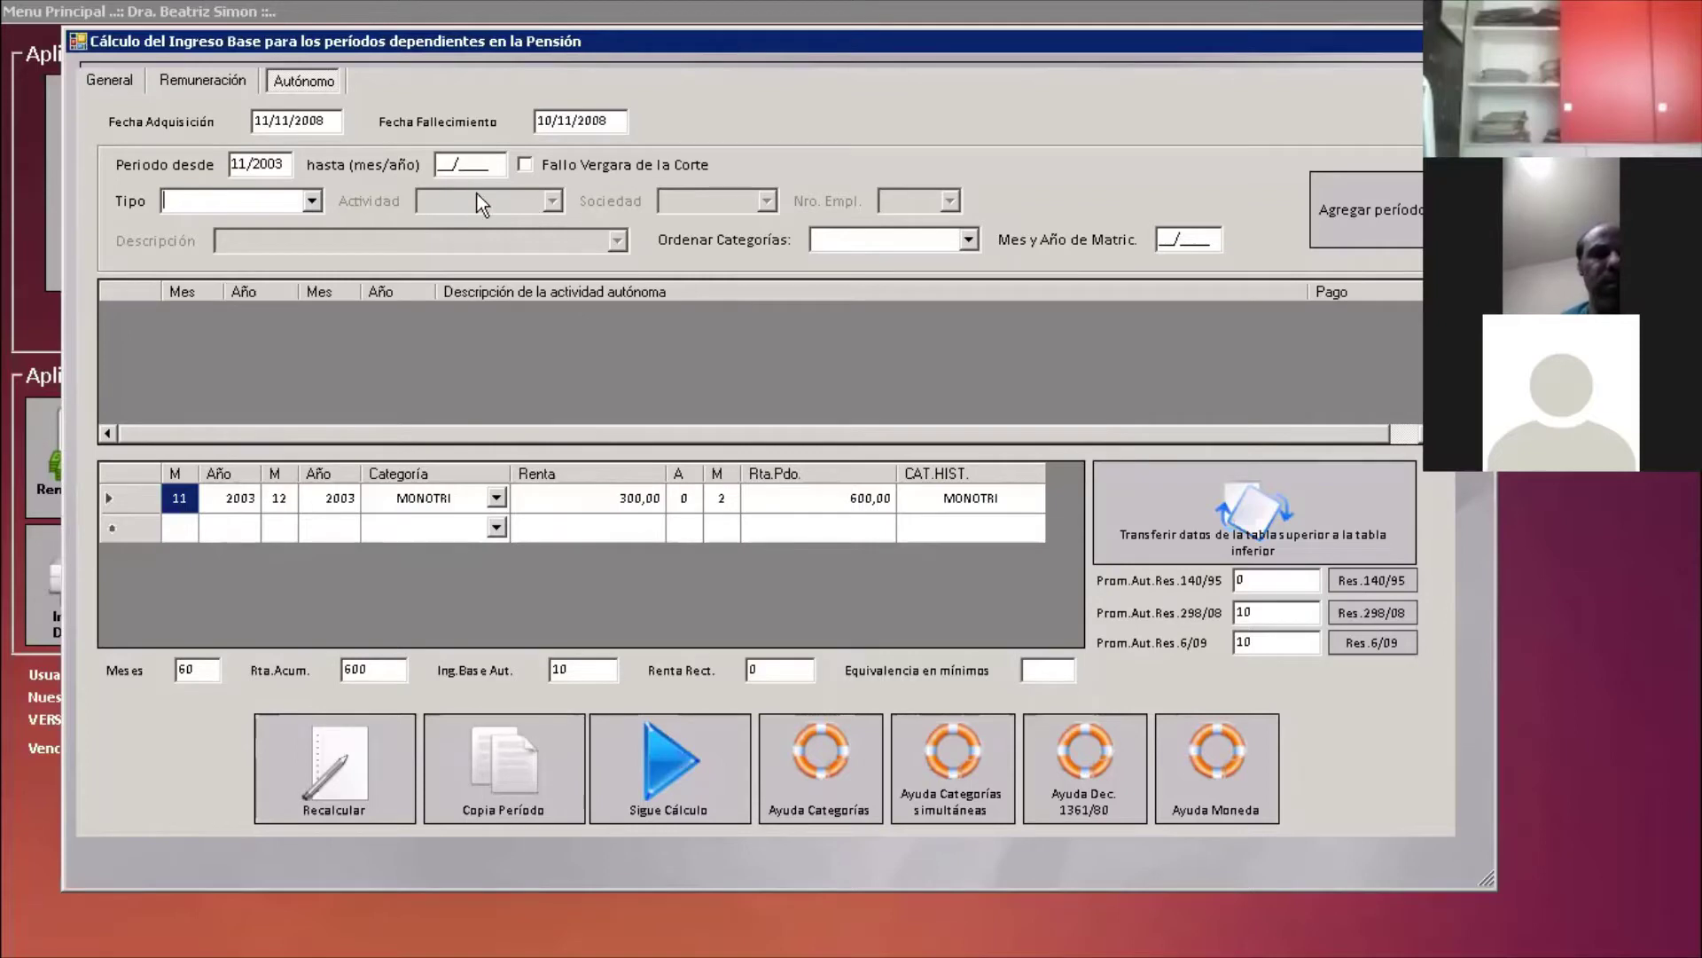
Set the end of the new autónomo period to 02/2007.
{"action": "type", "text": "02007"}
{"action": "key", "text": "BackSpace"}
{"action": "key", "text": "BackSpace"}
{"action": "key", "text": "BackSpace"}
{"action": "type", "text": "2007"}
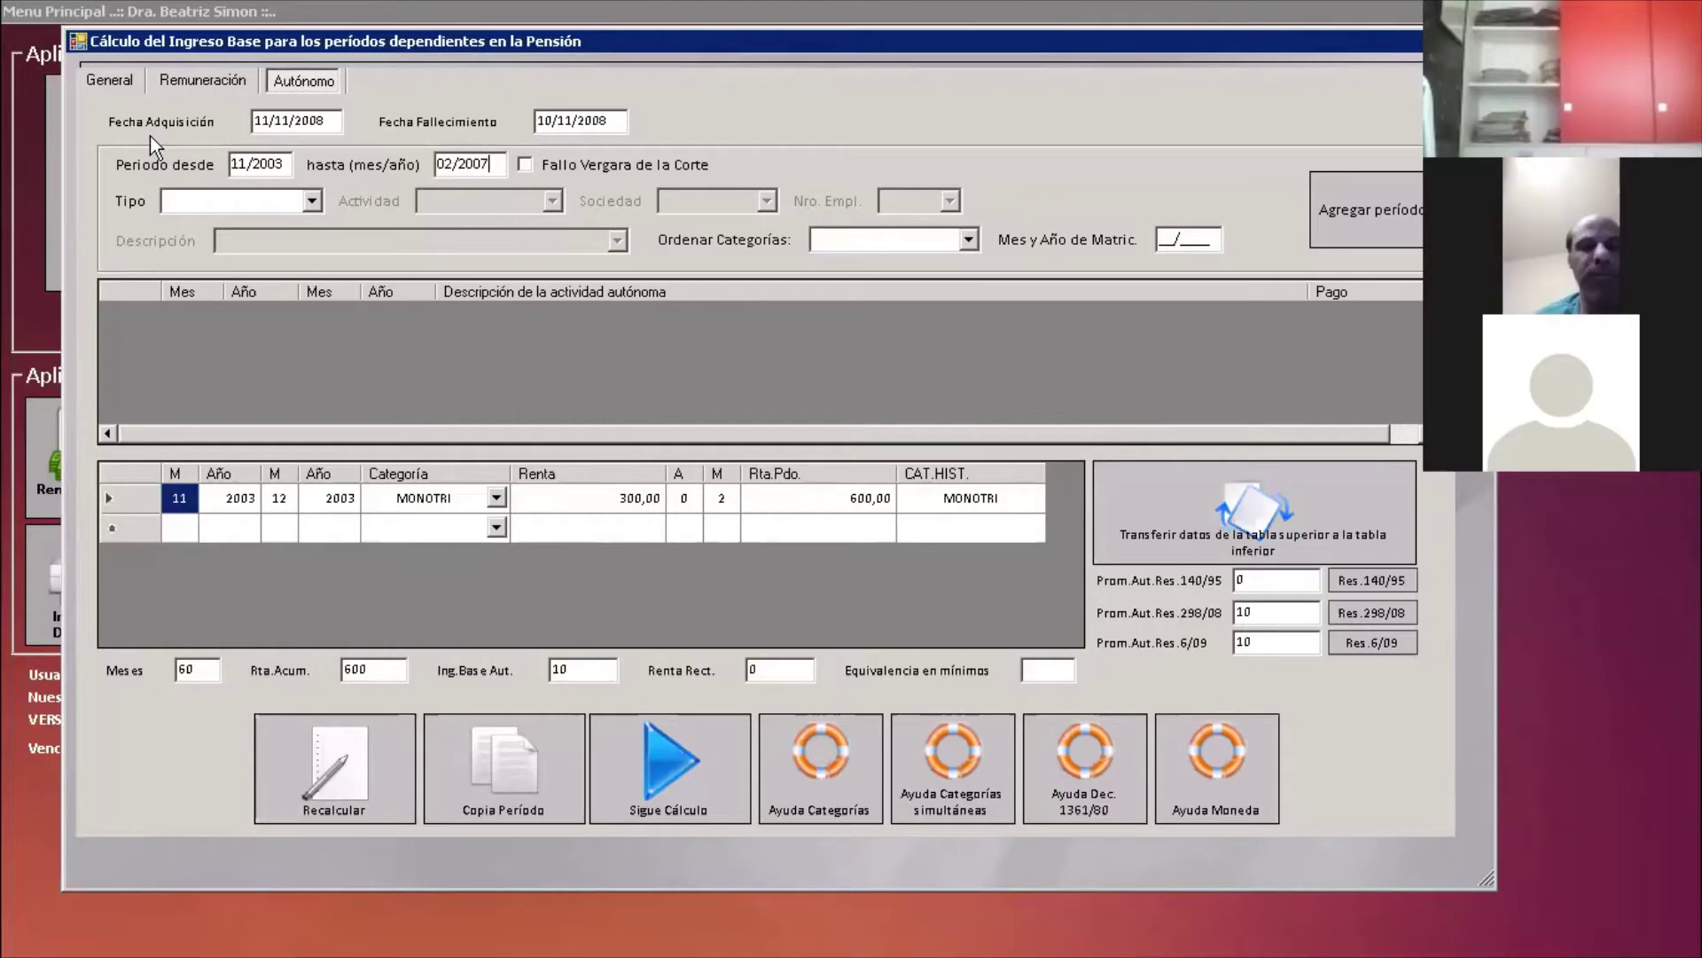
{"action": "key", "text": "Tab"}
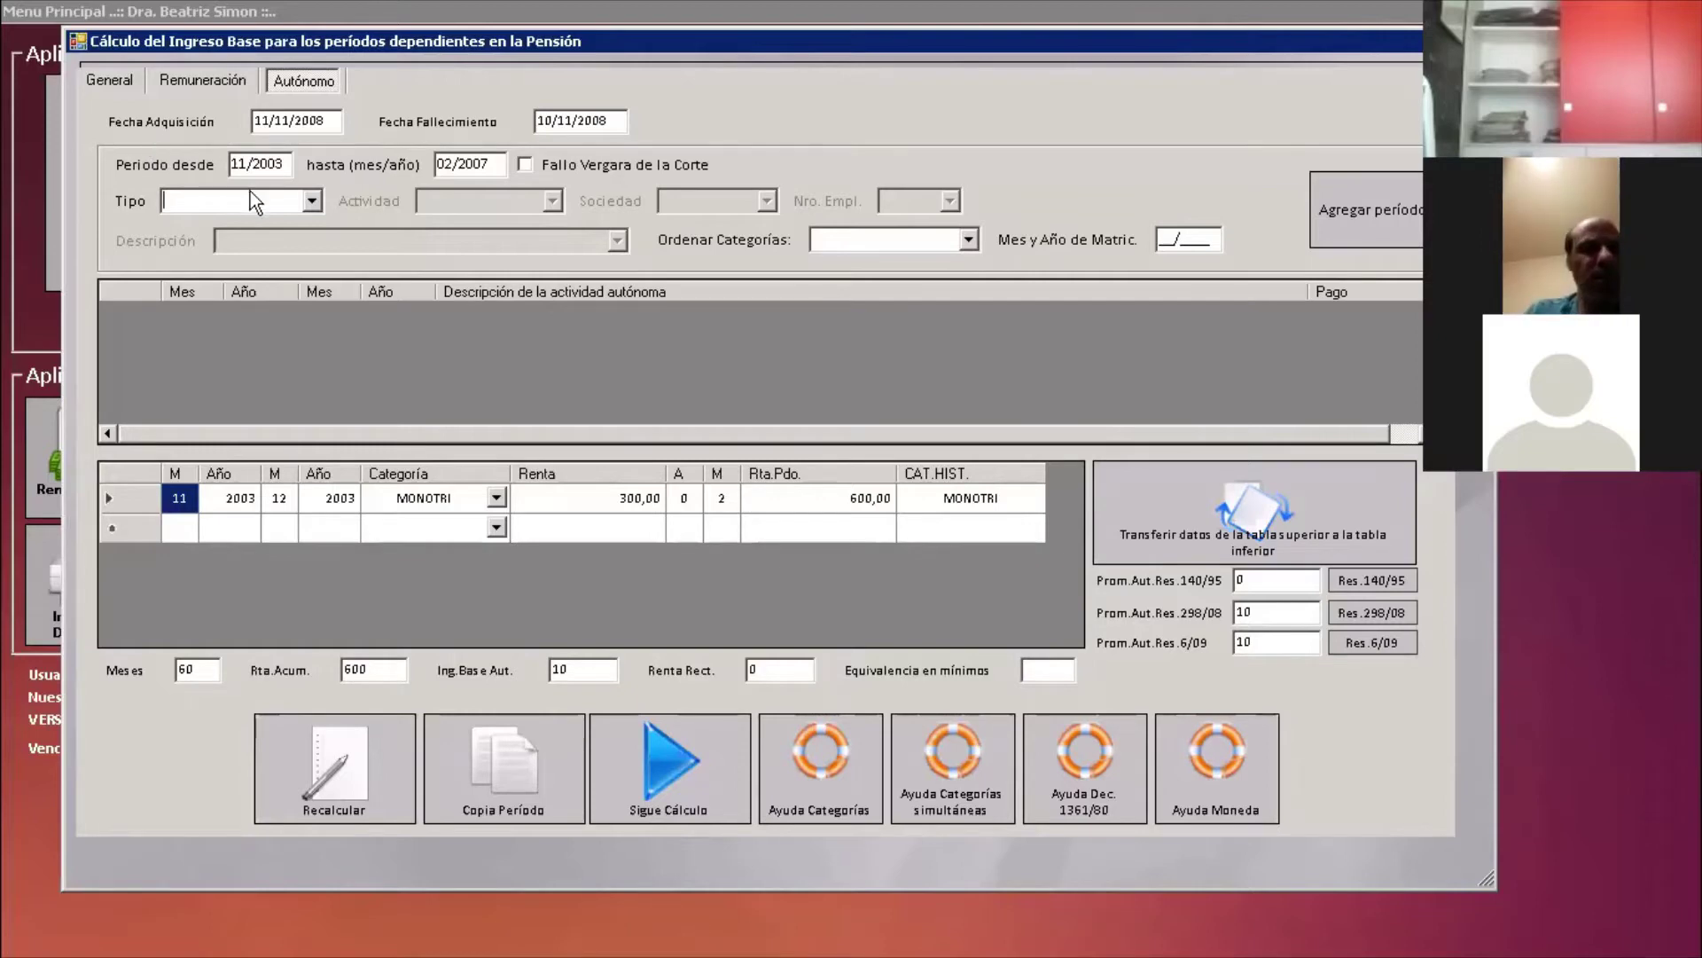
Add the period as type INDEPENDIENTE with description 1009-MONOTRIW QUE NO PAGÓ $33(1.4.2000/30.4.2010)-TABLA 0.
{"action": "left_click", "coordinate": [312, 200]}
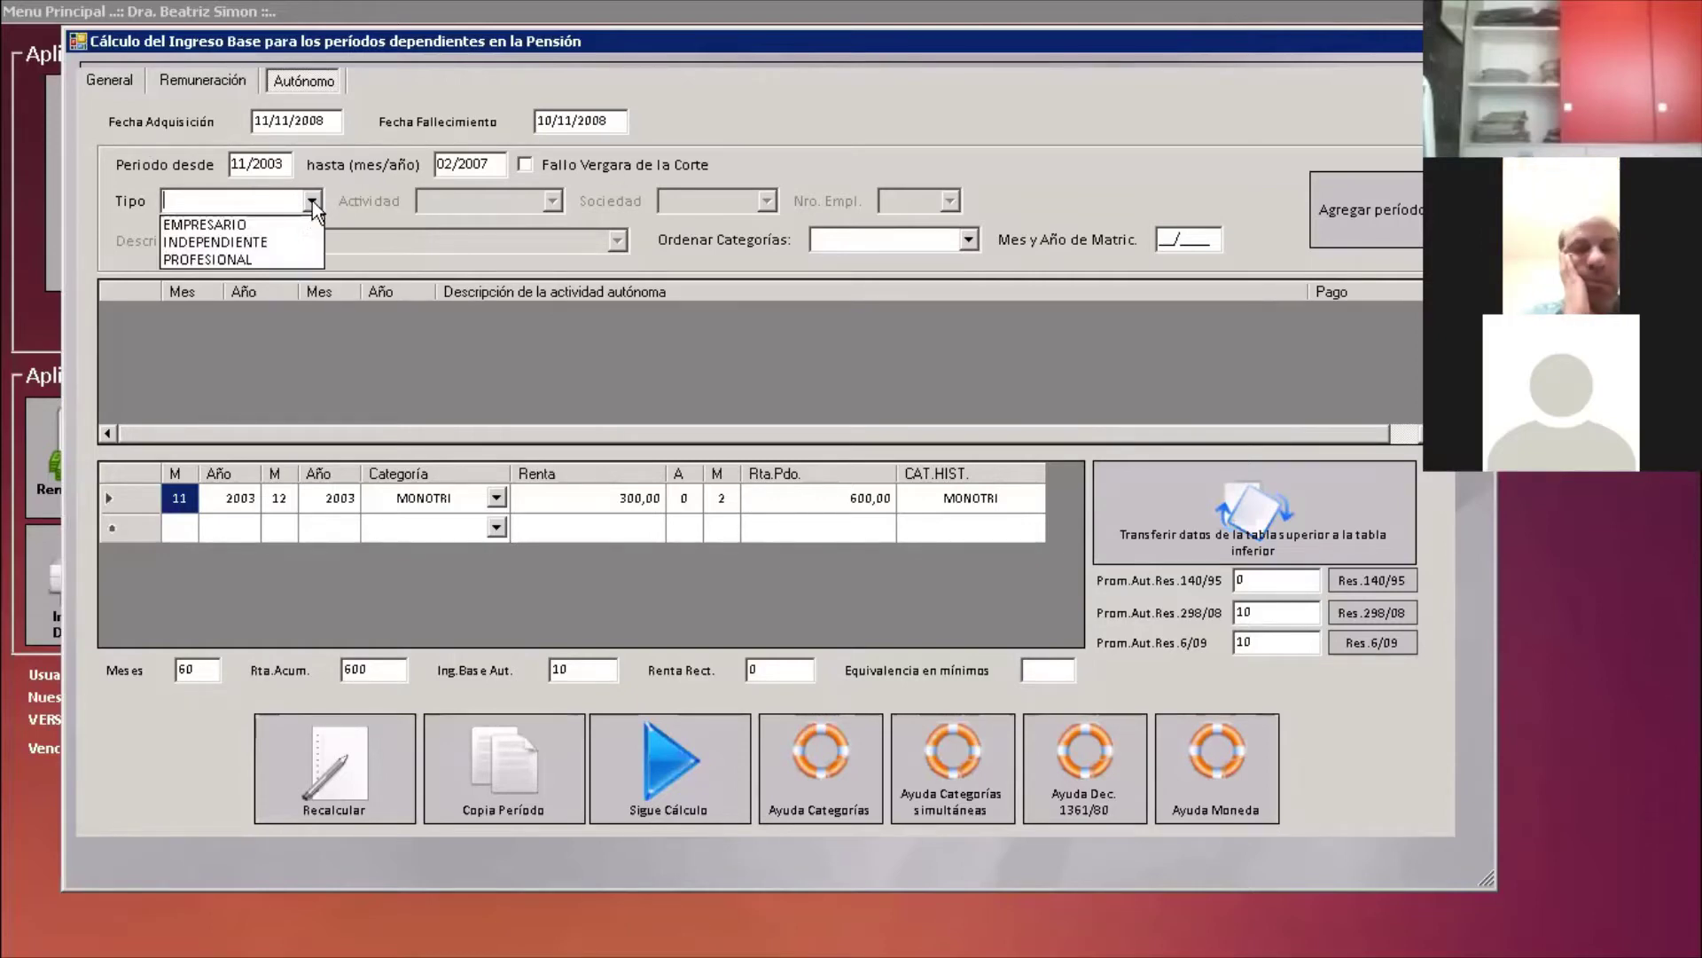
{"action": "left_click", "coordinate": [285, 249]}
{"action": "left_click", "coordinate": [617, 240]}
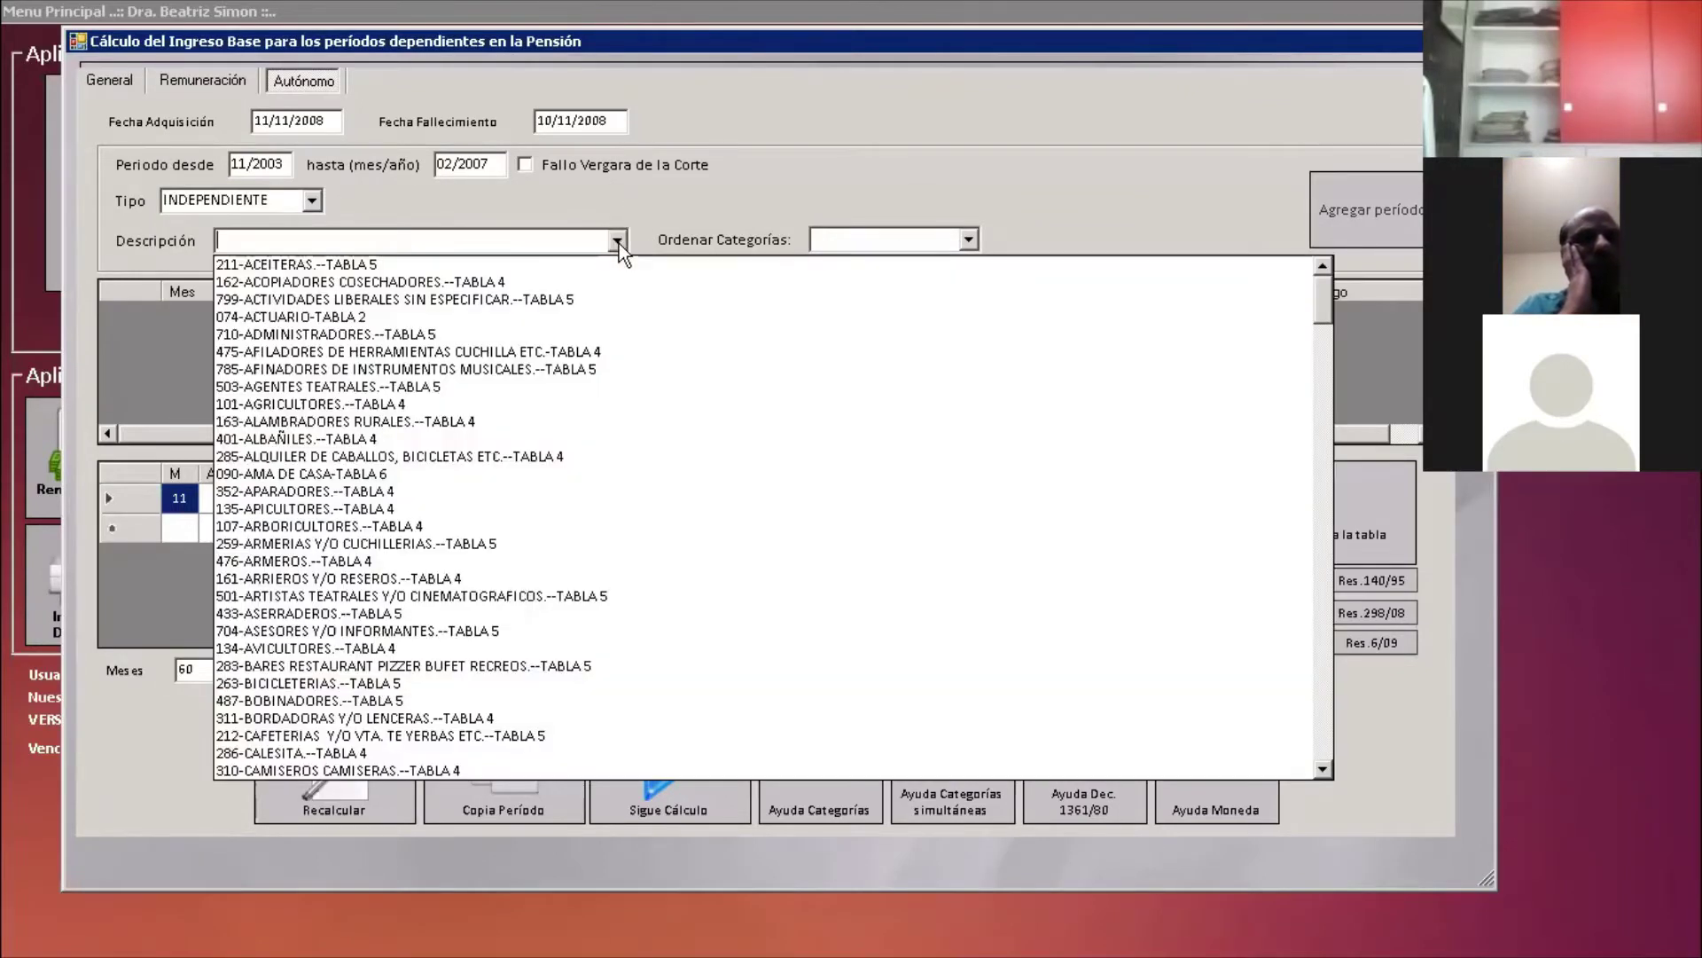
{"action": "type", "text": "1009"}
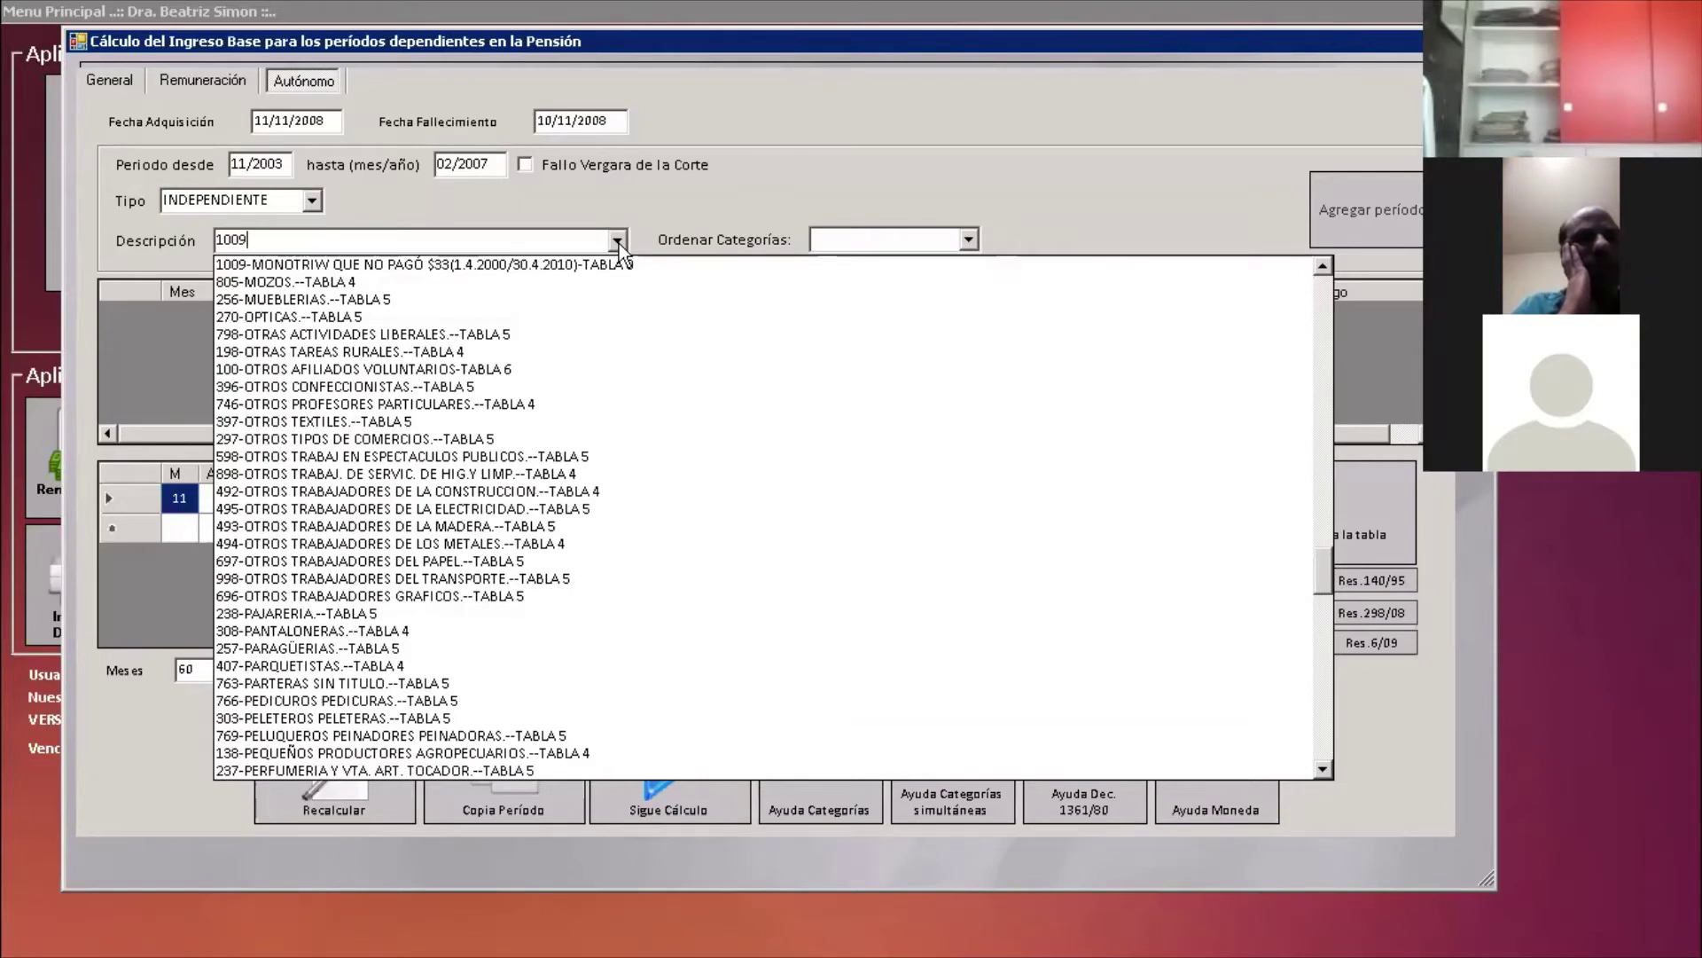
{"action": "left_click", "coordinate": [493, 269]}
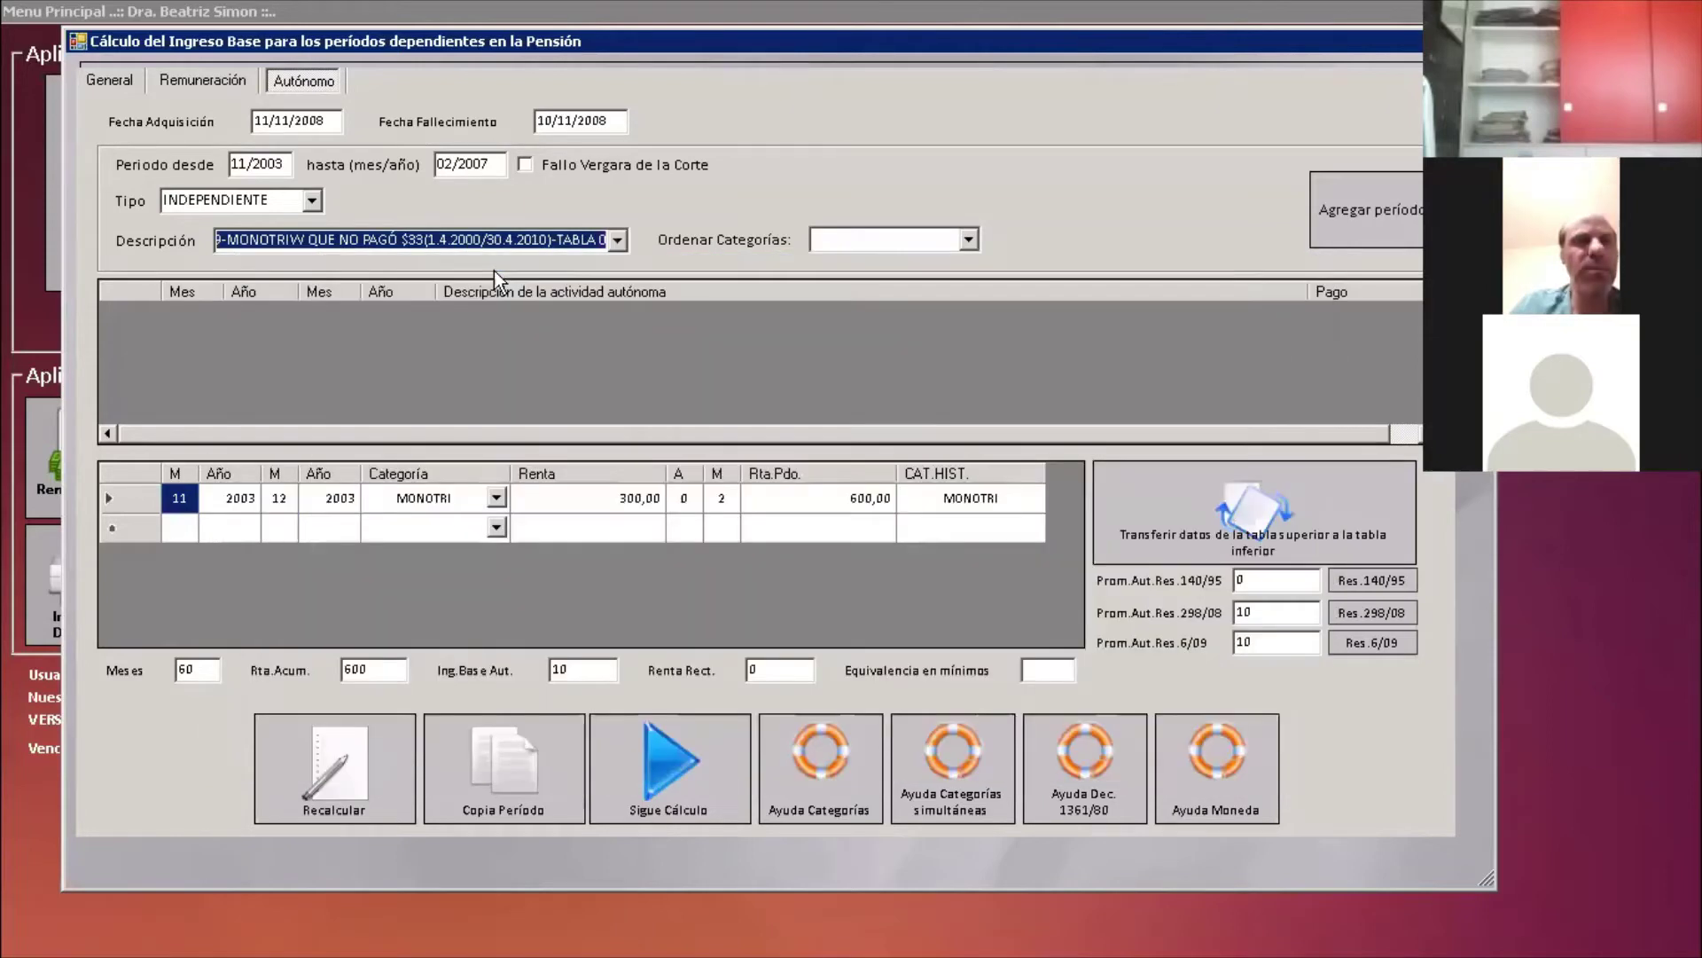
{"action": "left_click", "coordinate": [1359, 190]}
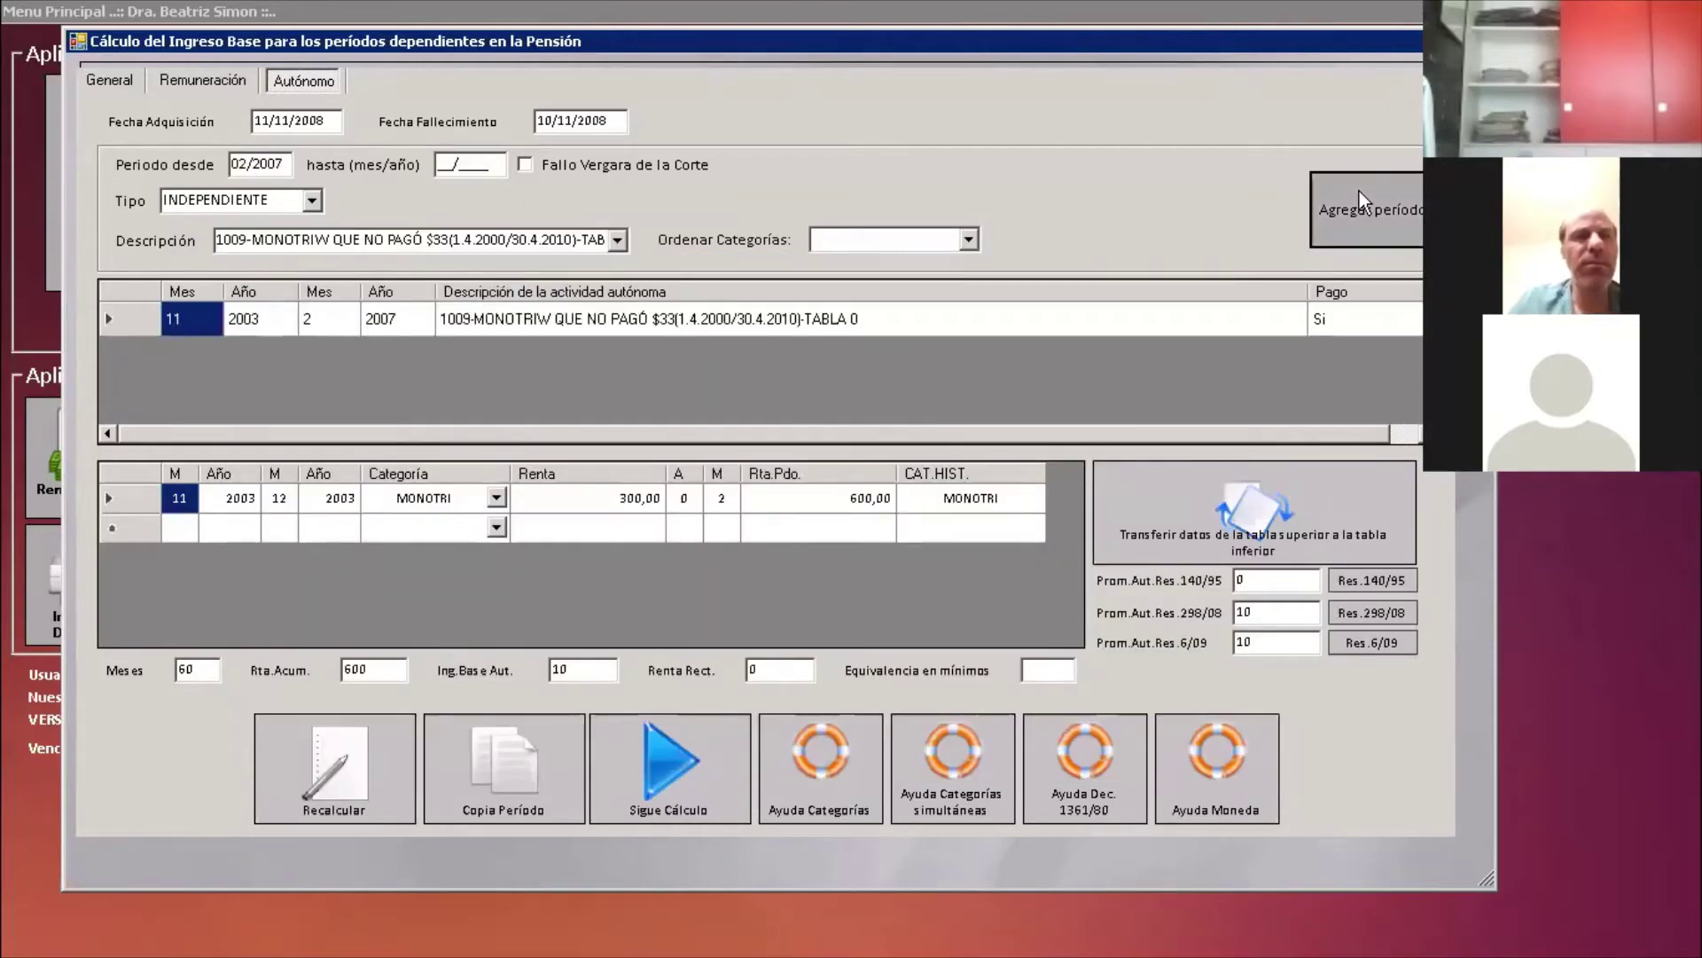
Enter the dates of a second autónomo period, from 03/2007 to 08/2008.
{"action": "left_click", "coordinate": [280, 165]}
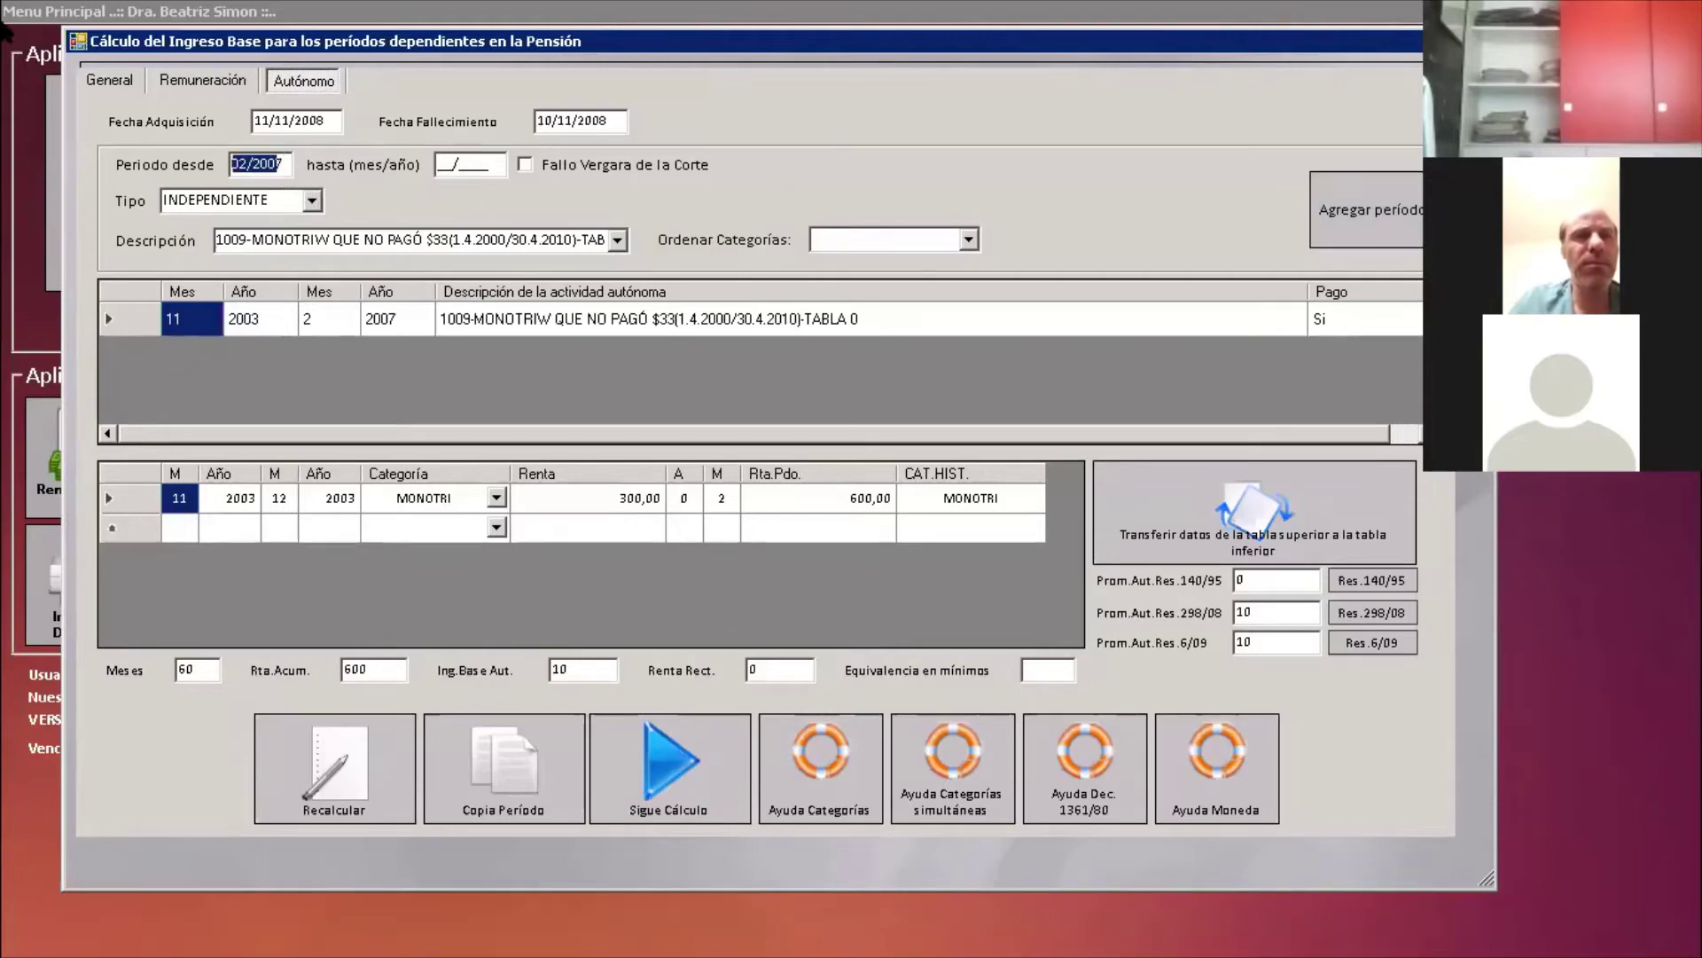
{"action": "key", "text": "Delete"}
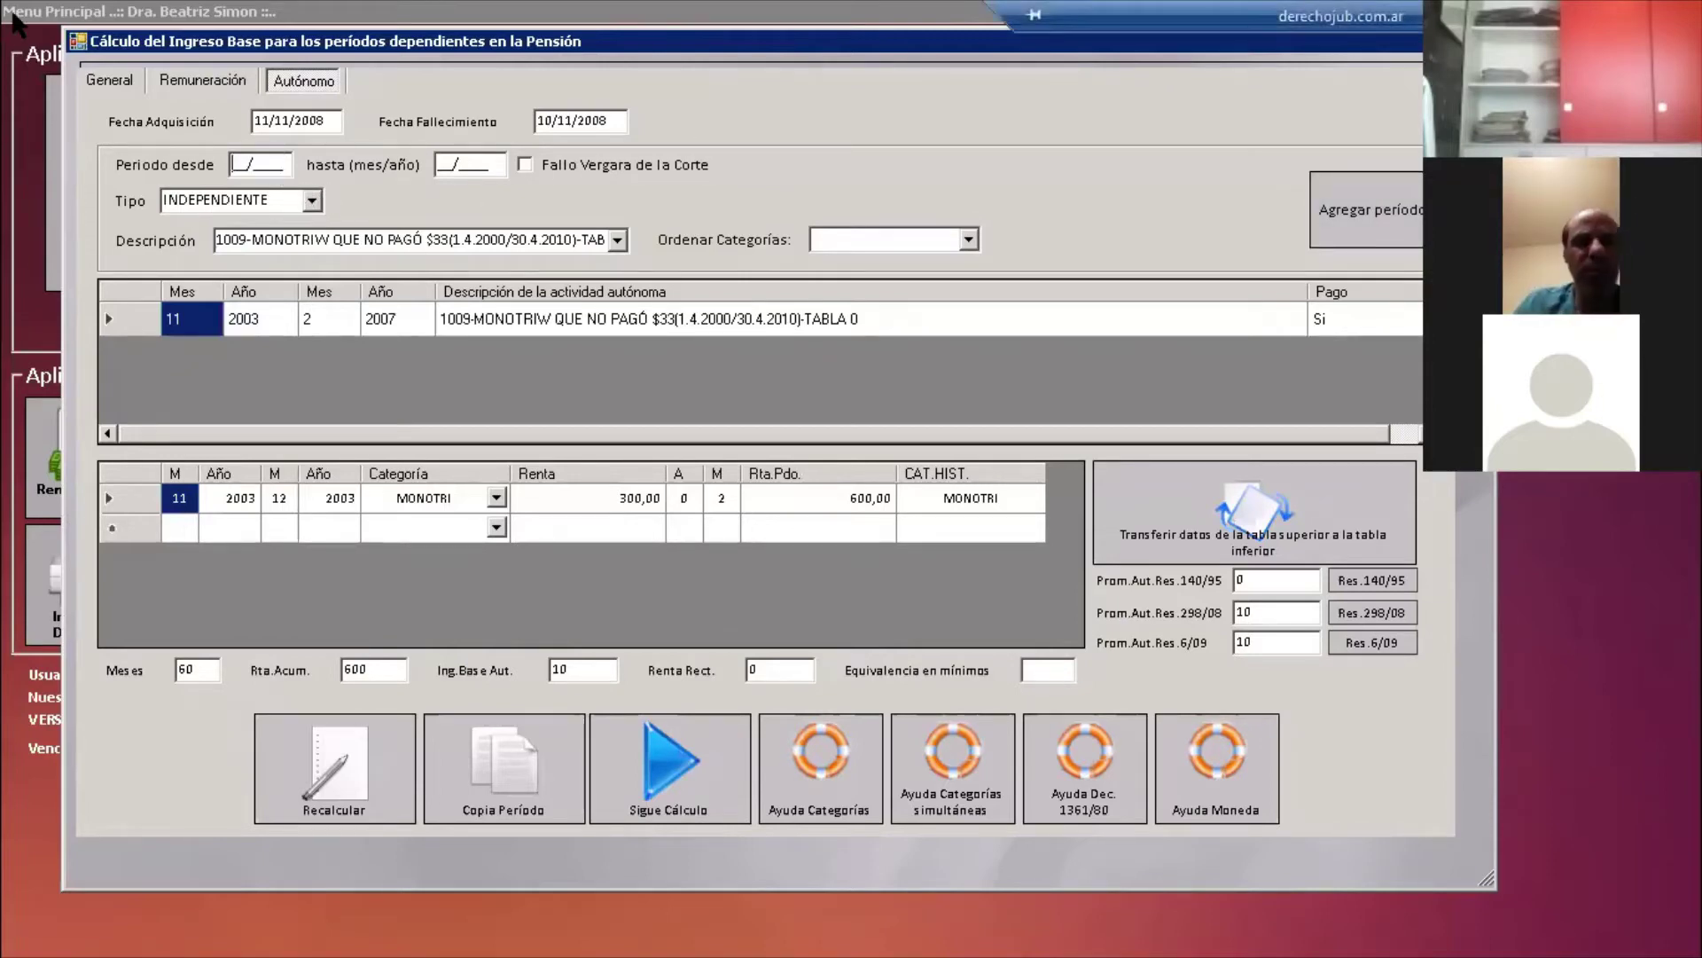
{"action": "type", "text": "03220_"}
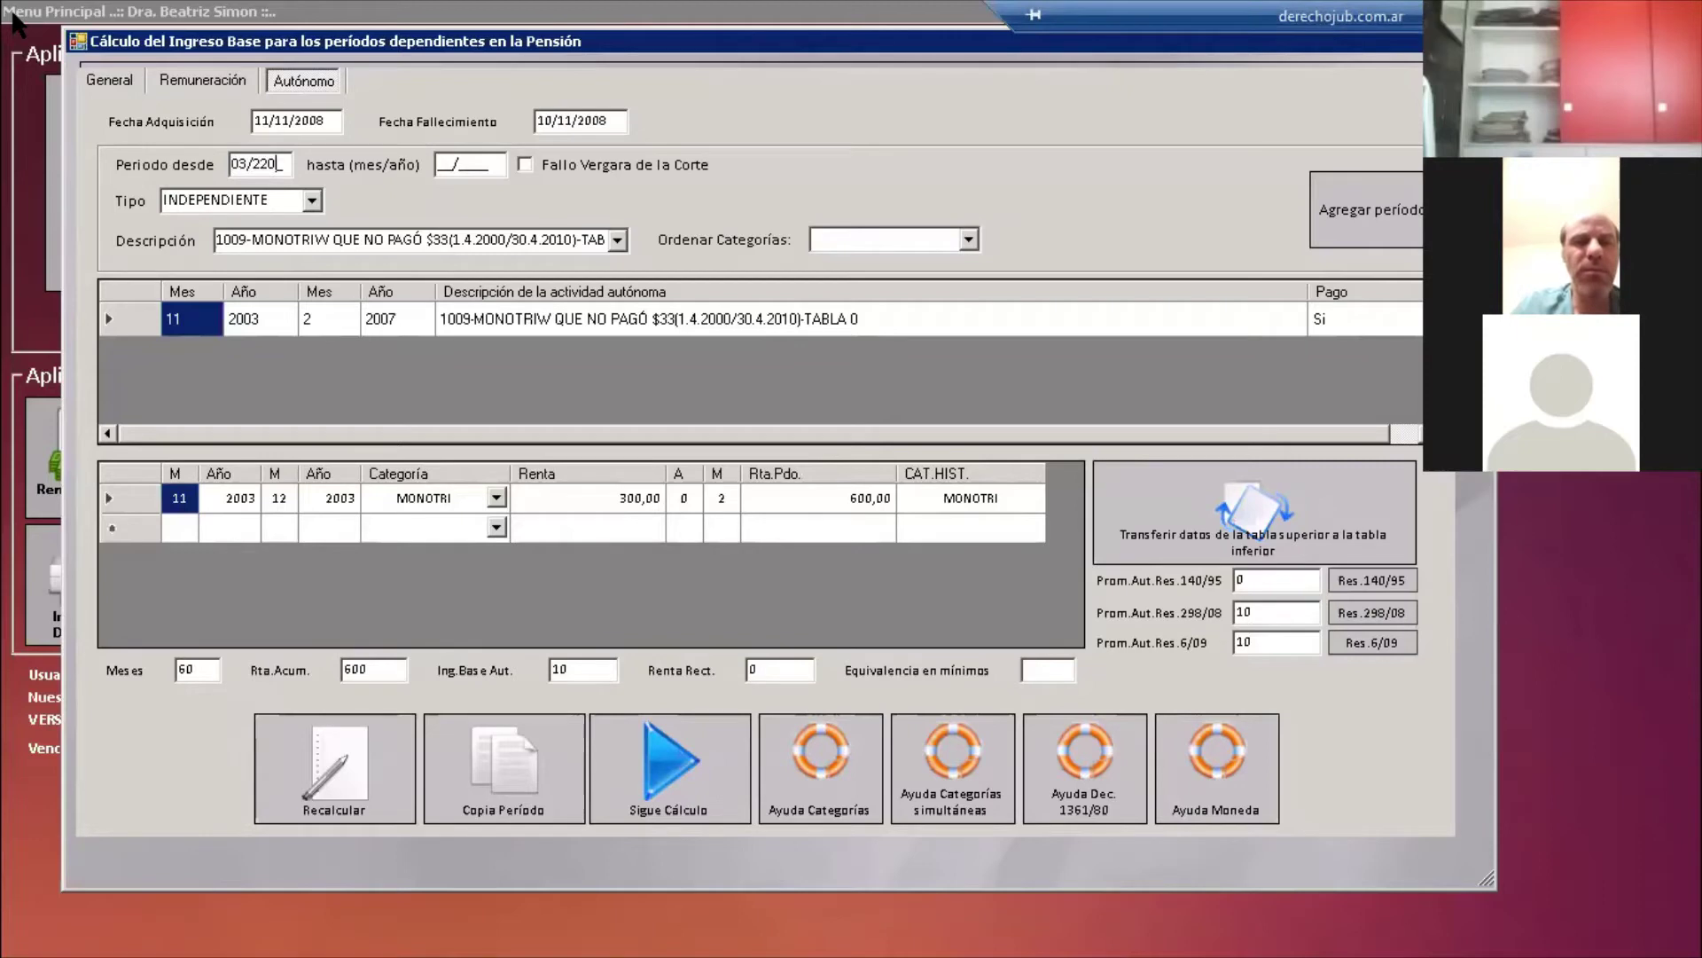
{"action": "key", "text": "BackSpace"}
{"action": "key", "text": "BackSpace"}
{"action": "key", "text": "BackSpace"}
{"action": "type", "text": "2007"}
{"action": "key", "text": "Tab"}
{"action": "type", "text": "08/200"}
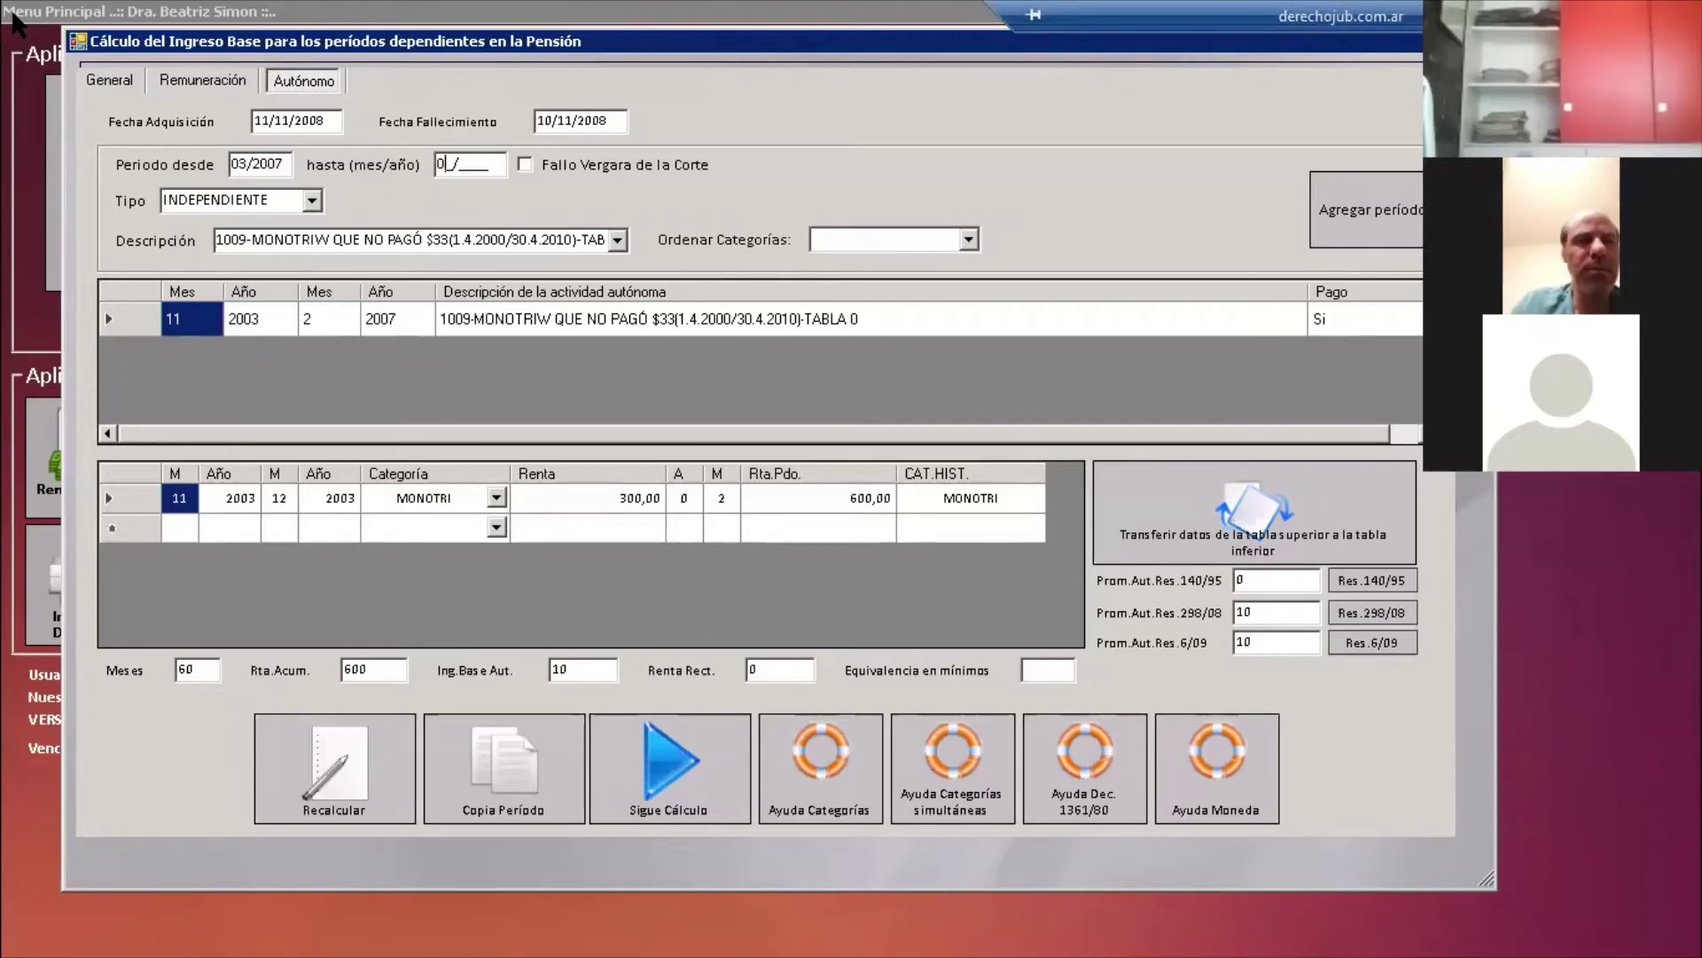
{"action": "type", "text": "8"}
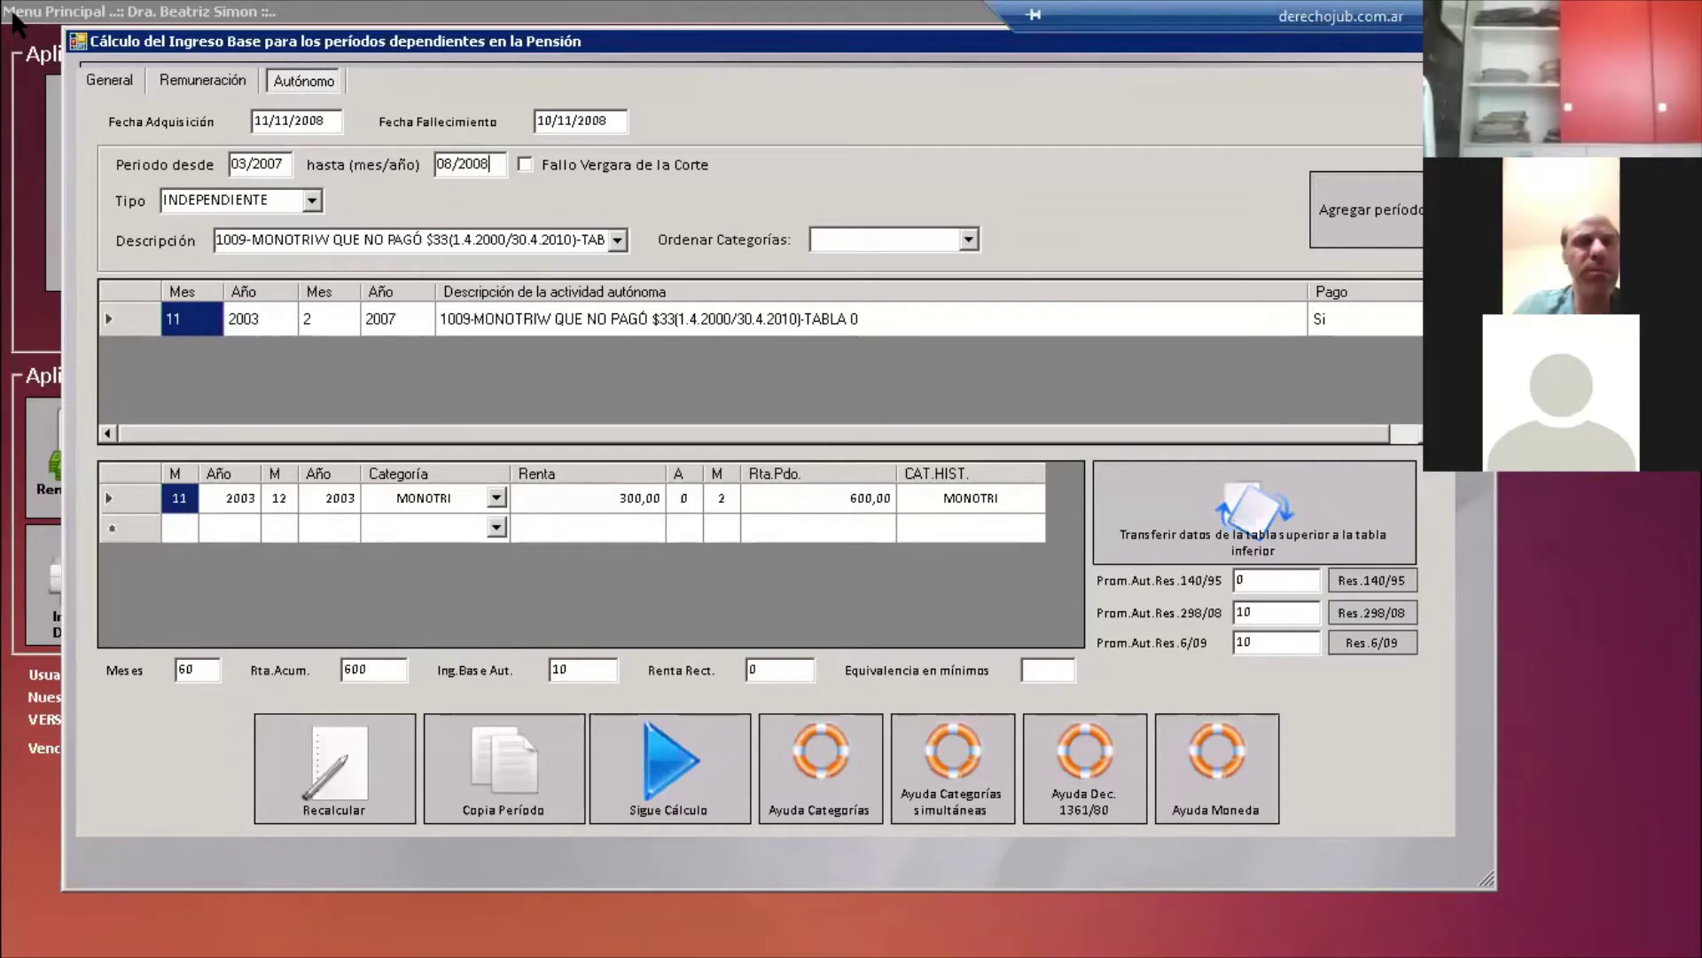
{"action": "key", "text": "Tab"}
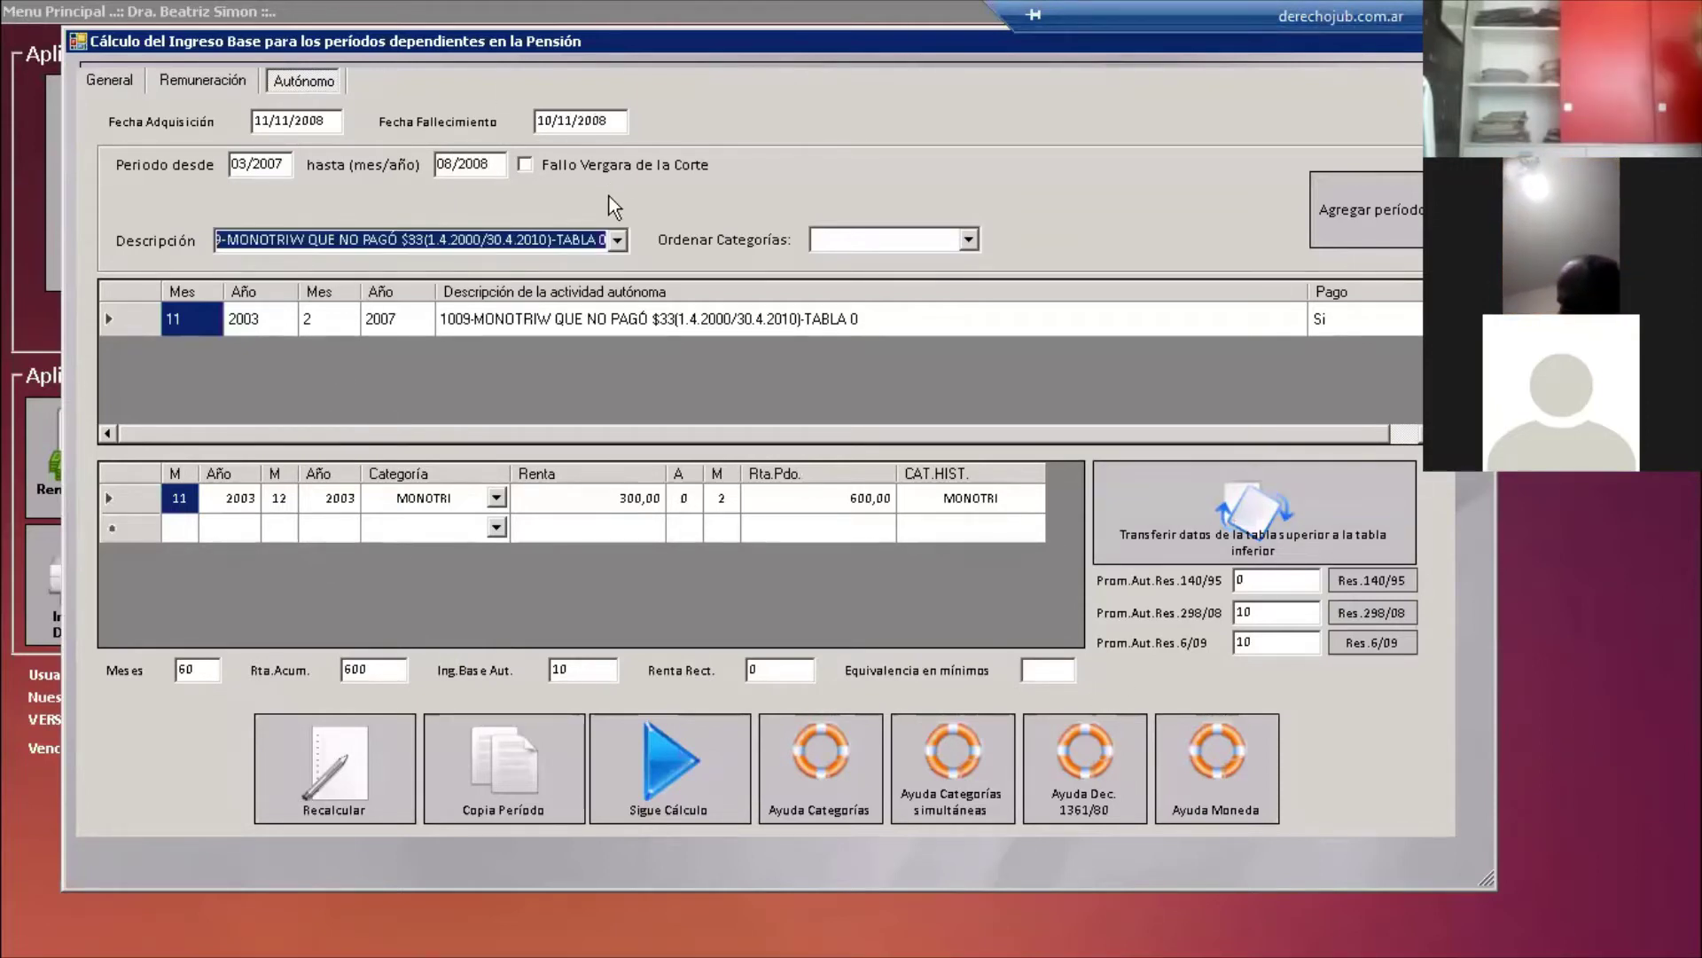
Add the second period as M09-MONOTRIW QUE NO PAGÓ $33(1.4.2000/30.4.2010)-CATEG-000 and transfer the upper table's data to the lower table.
{"action": "left_click", "coordinate": [618, 240]}
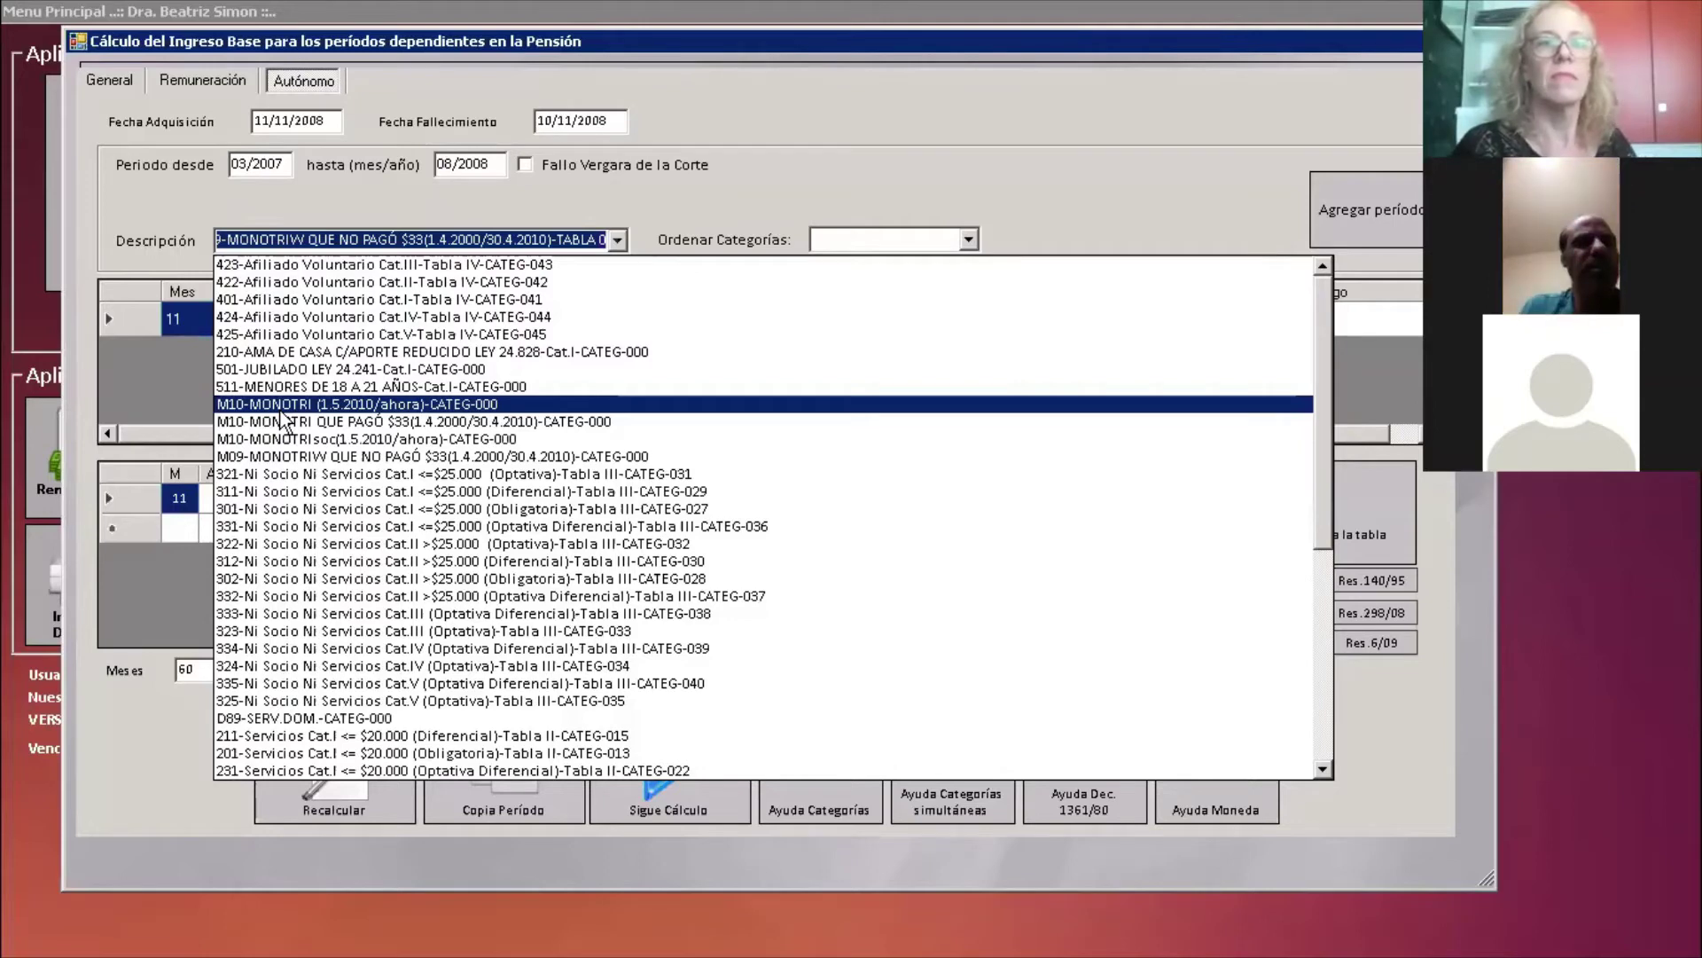
{"action": "left_click", "coordinate": [281, 457]}
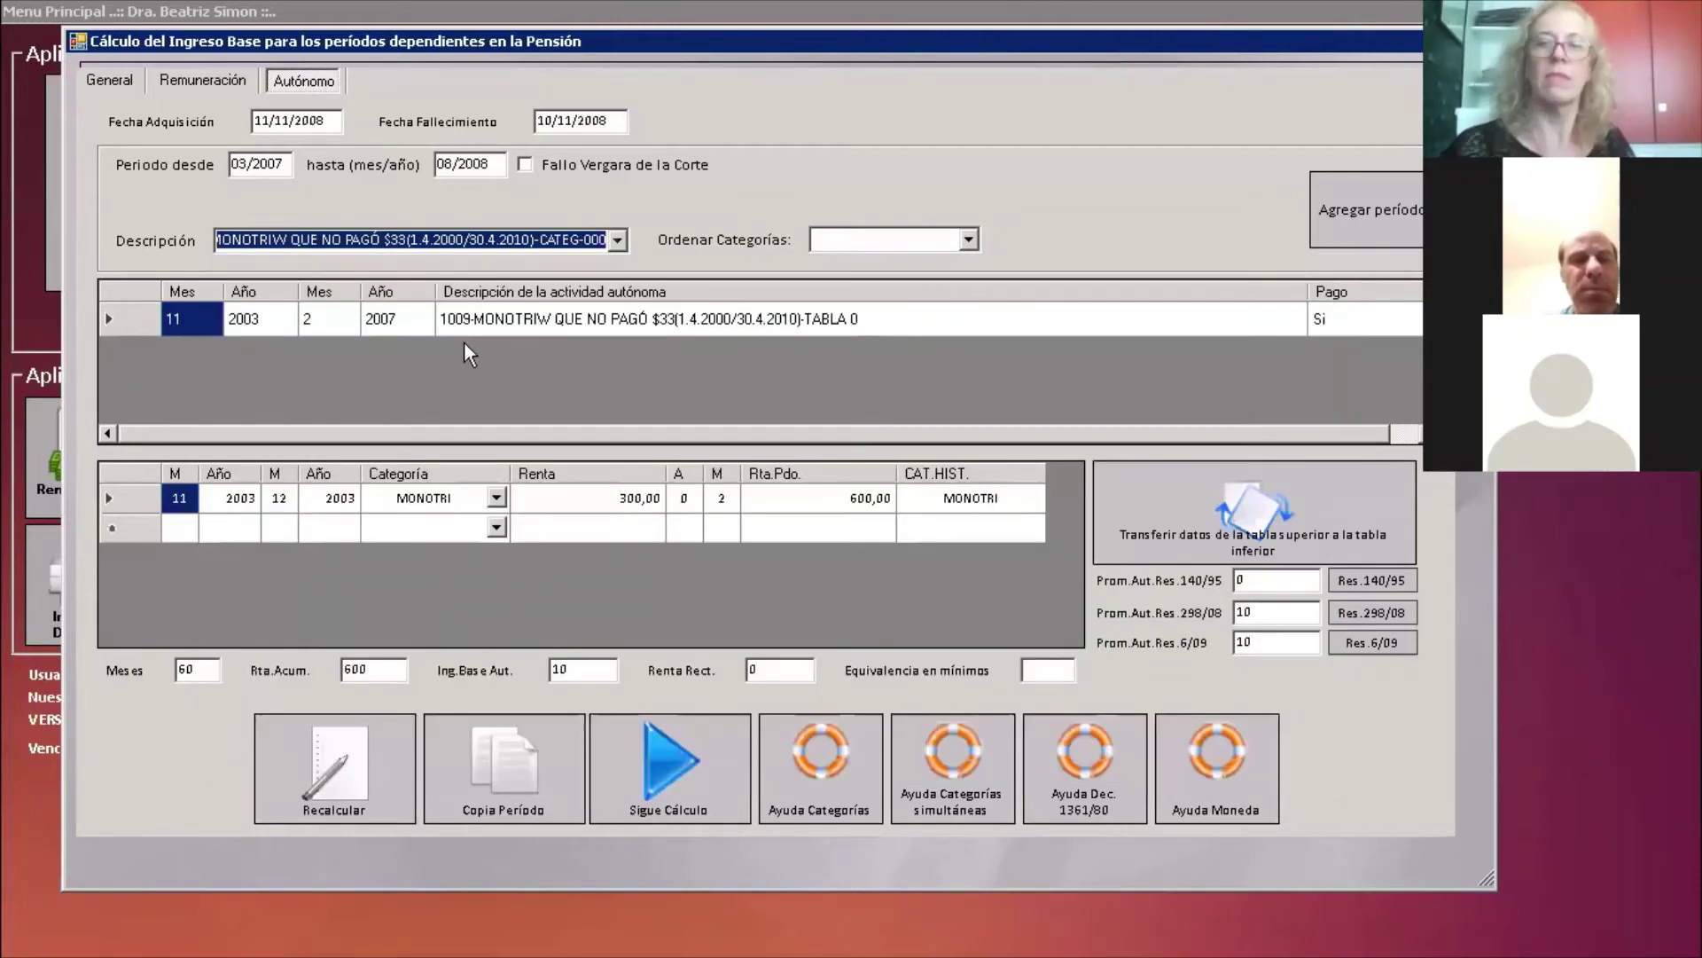
{"action": "key", "text": "Return"}
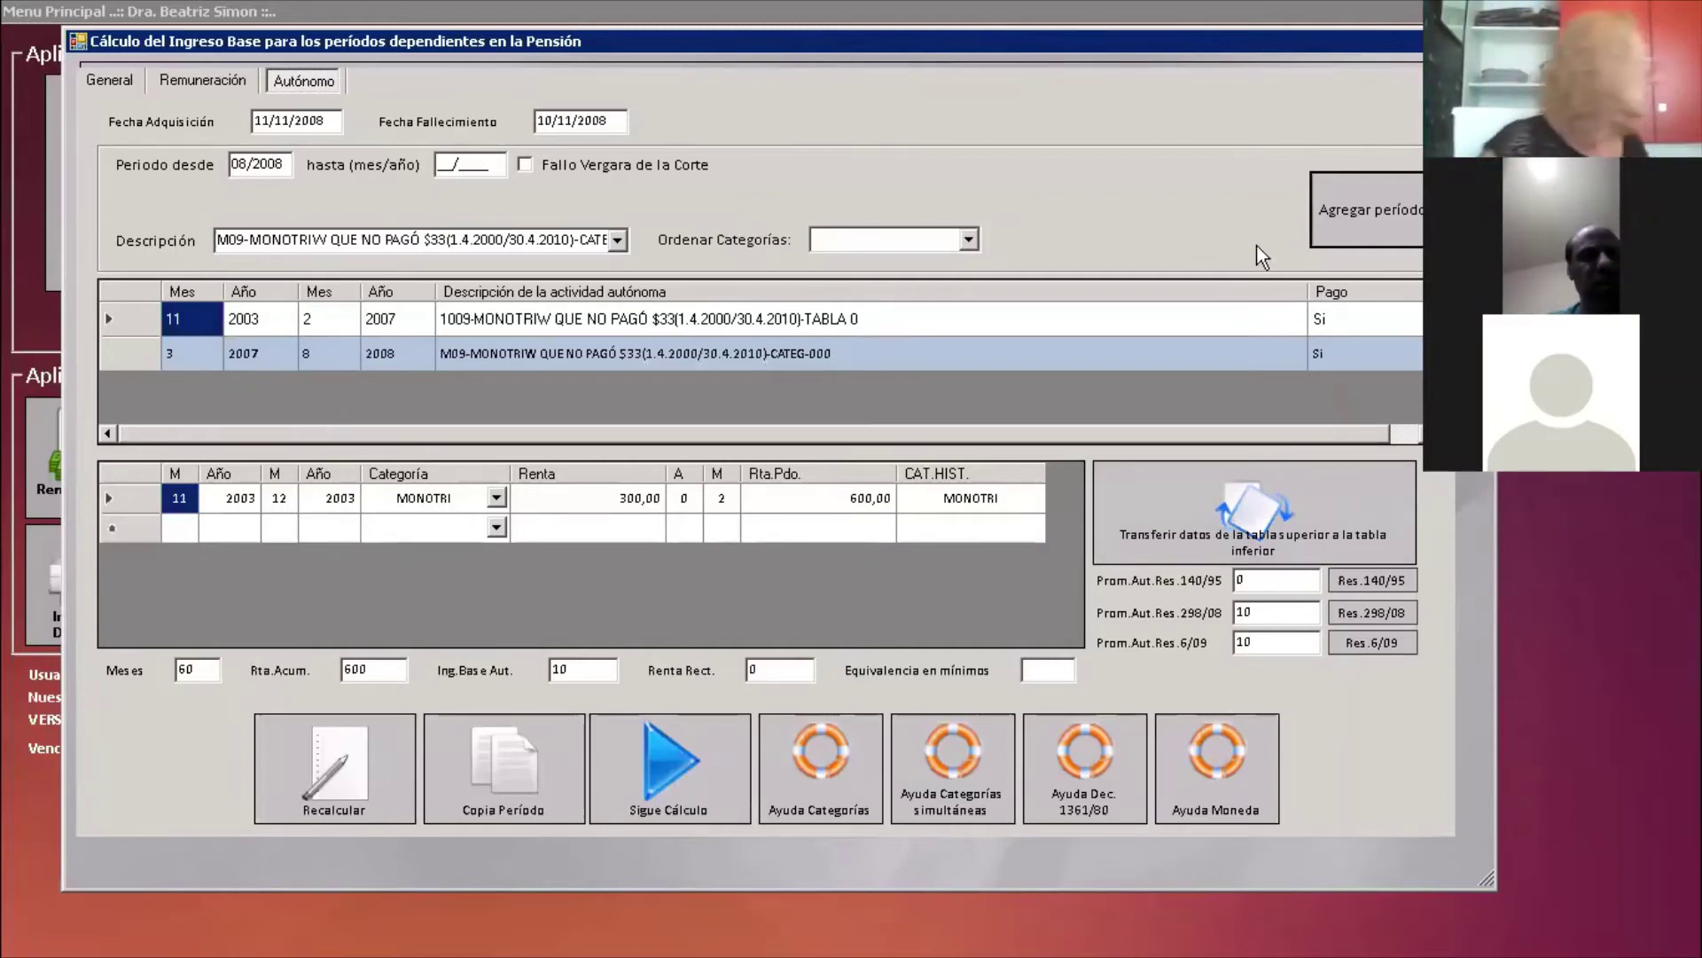
{"action": "left_click", "coordinate": [1252, 523]}
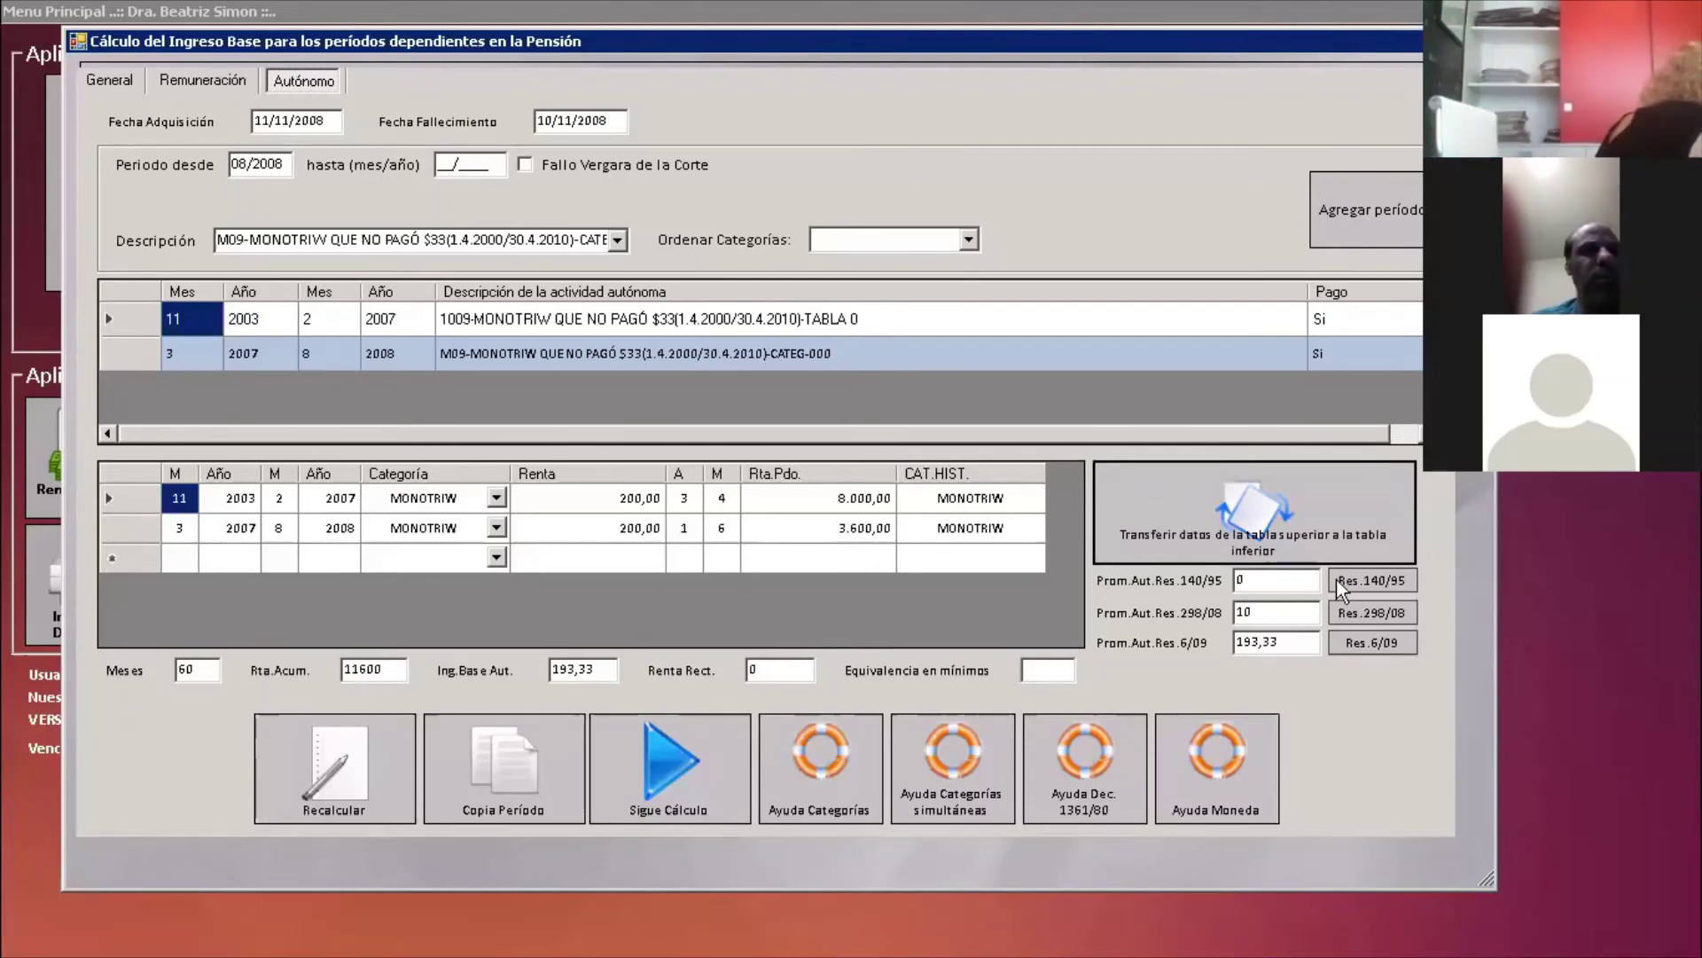
Calculate the autónomo averages under Res. 140/95, 298/08 and 6/09, and continue with the calculation.
{"action": "left_click", "coordinate": [1362, 642]}
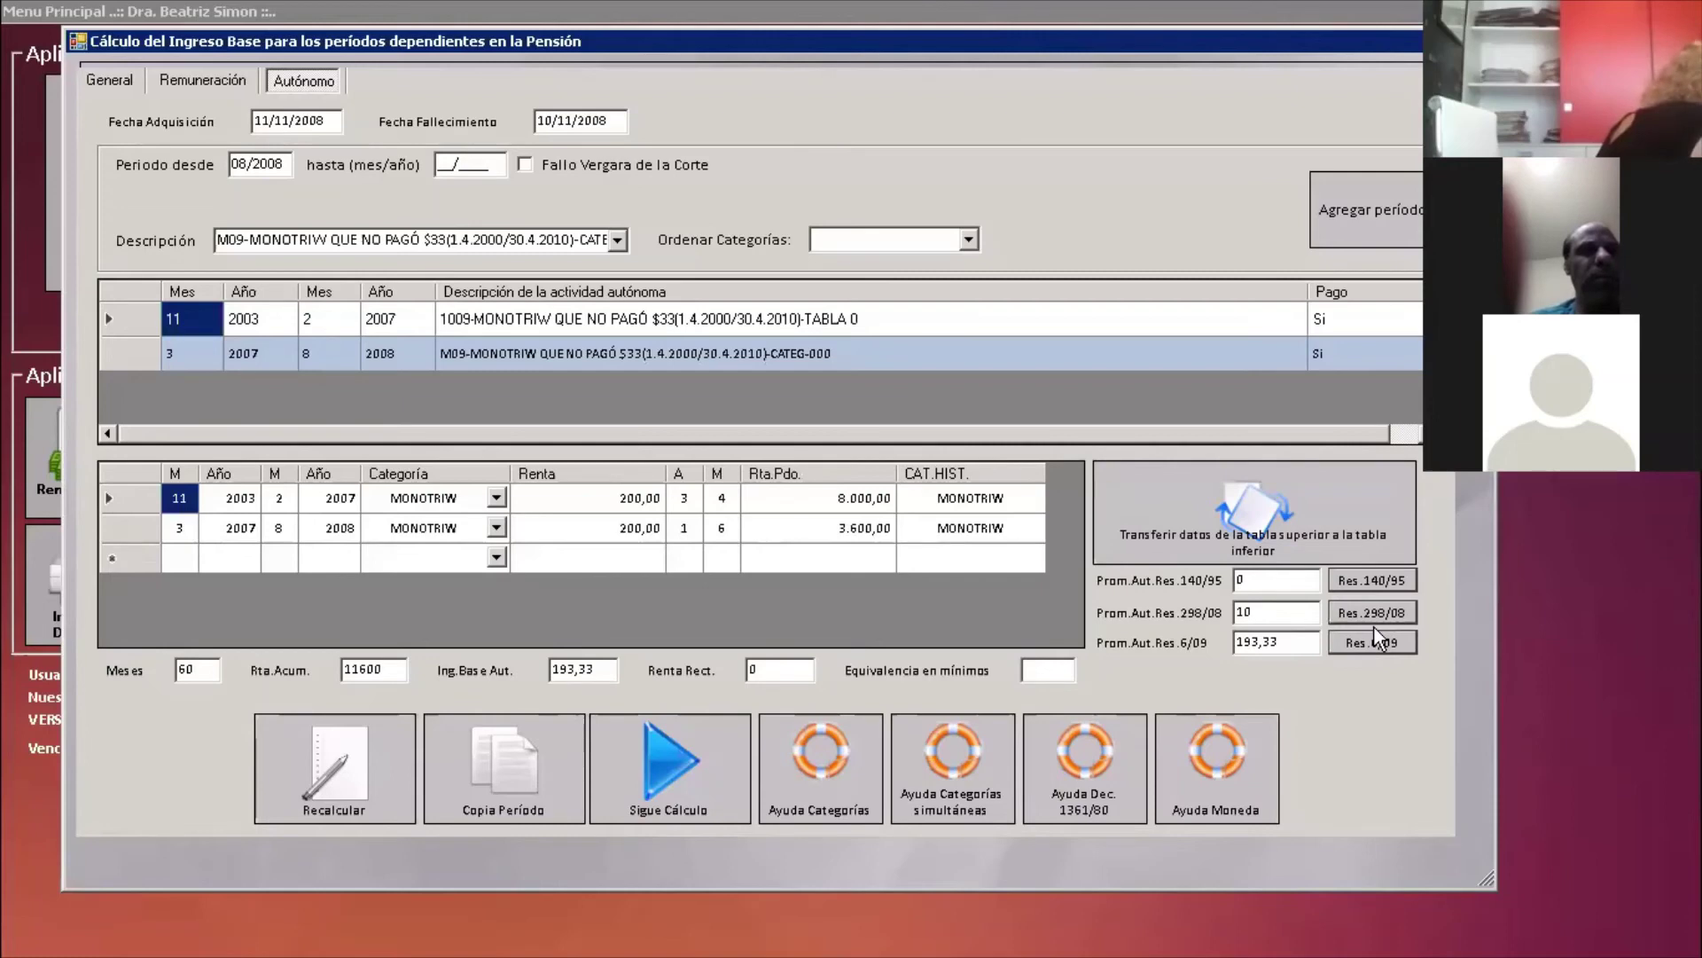
{"action": "left_click", "coordinate": [1377, 636]}
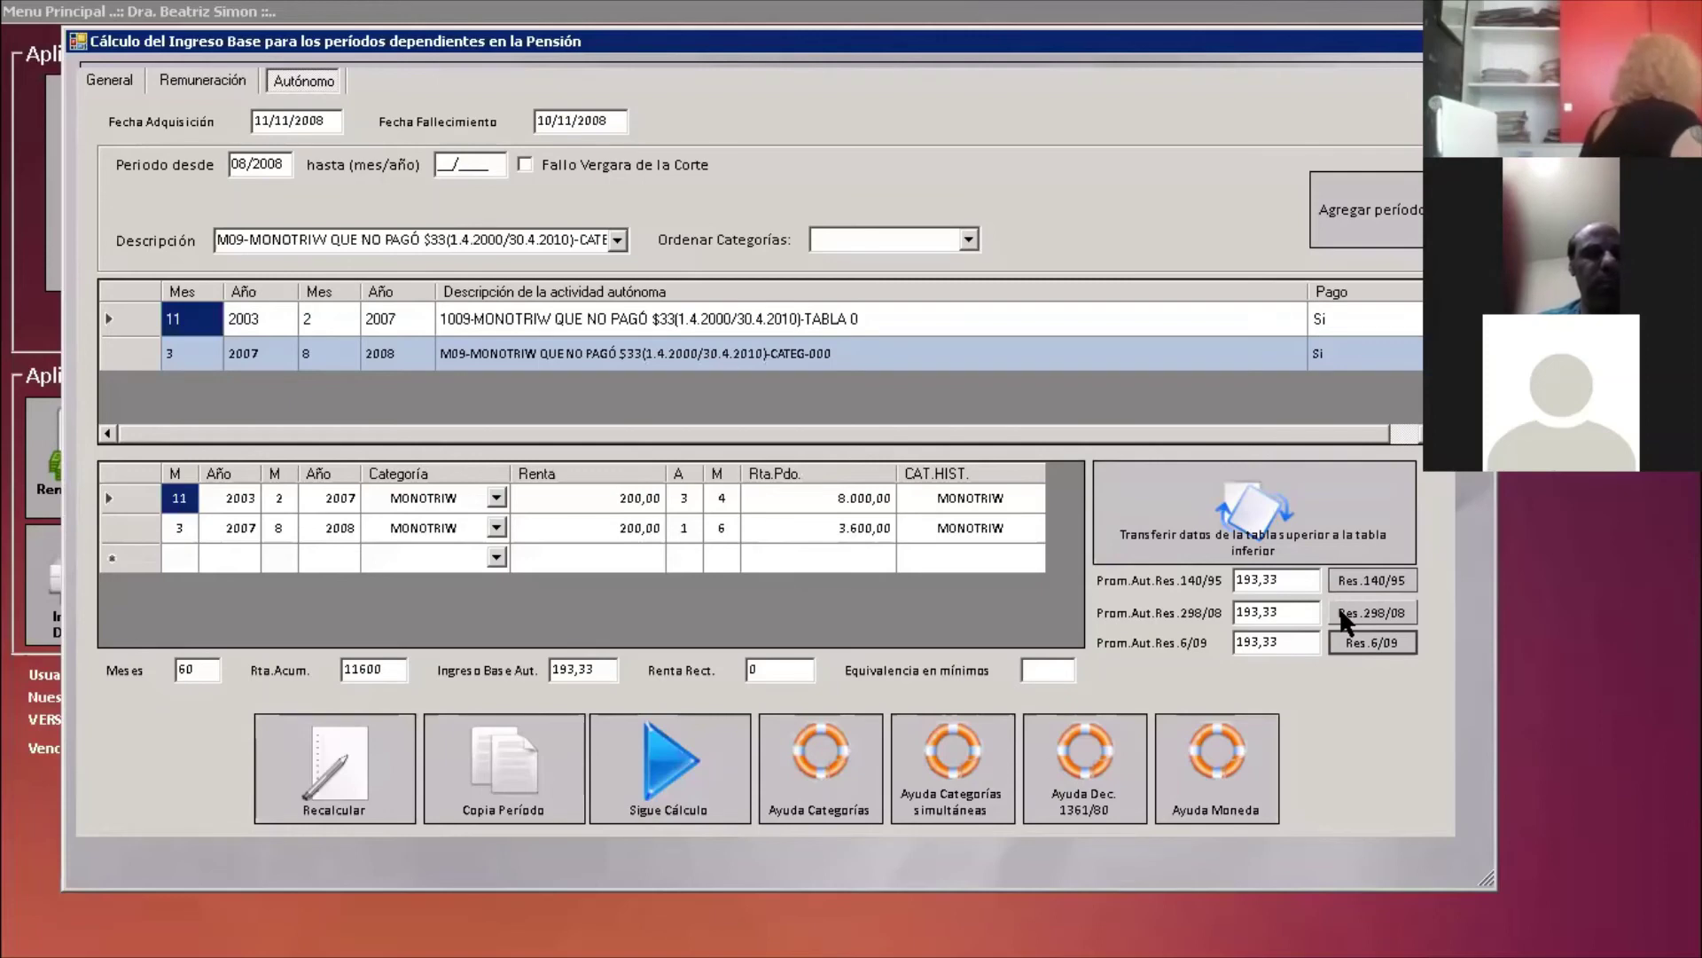
{"action": "left_click", "coordinate": [643, 774]}
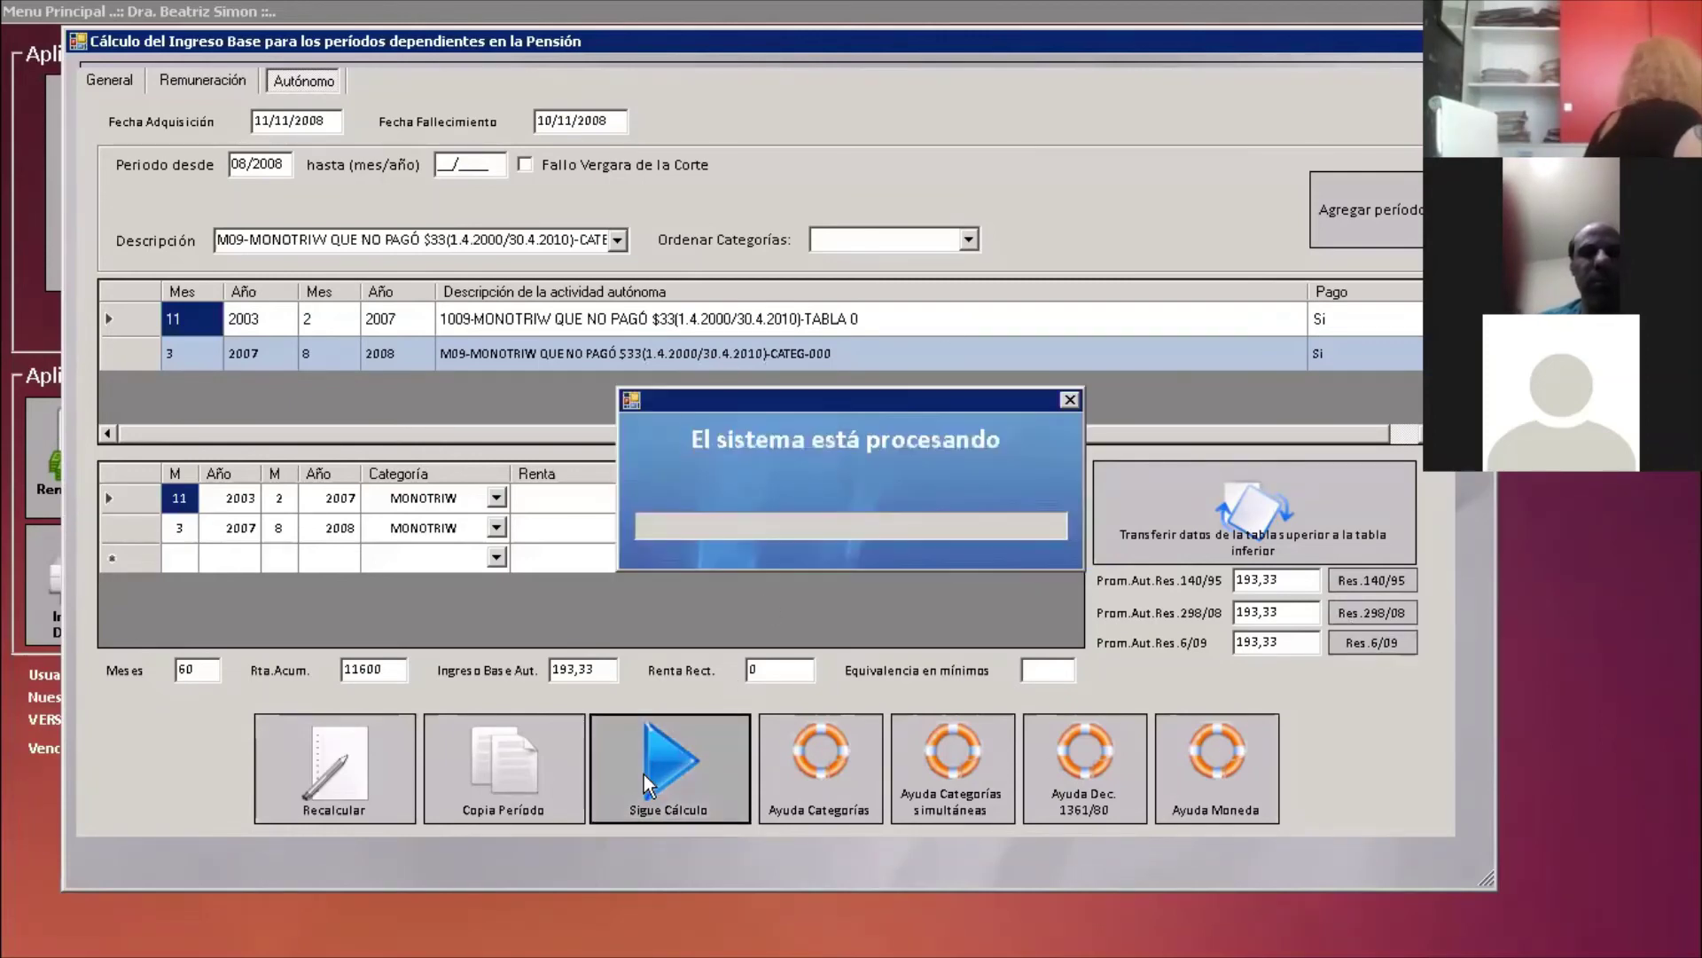